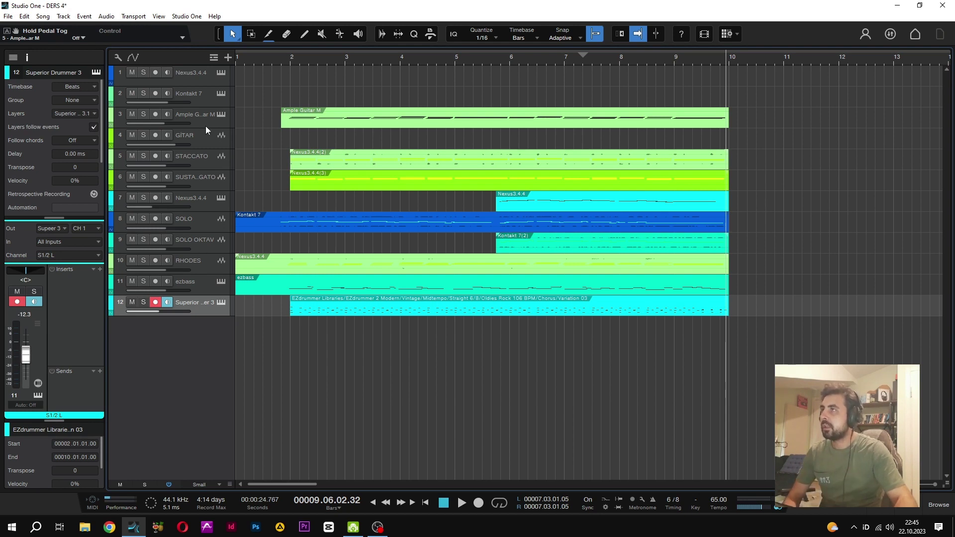
Move the Ample Guitar M track below the GİTAR track and go through the tracks beneath it down to Superior Drummer 3
{"action": "left_click_drag", "start_coordinate": [205, 125], "coordinate": [207, 165]}
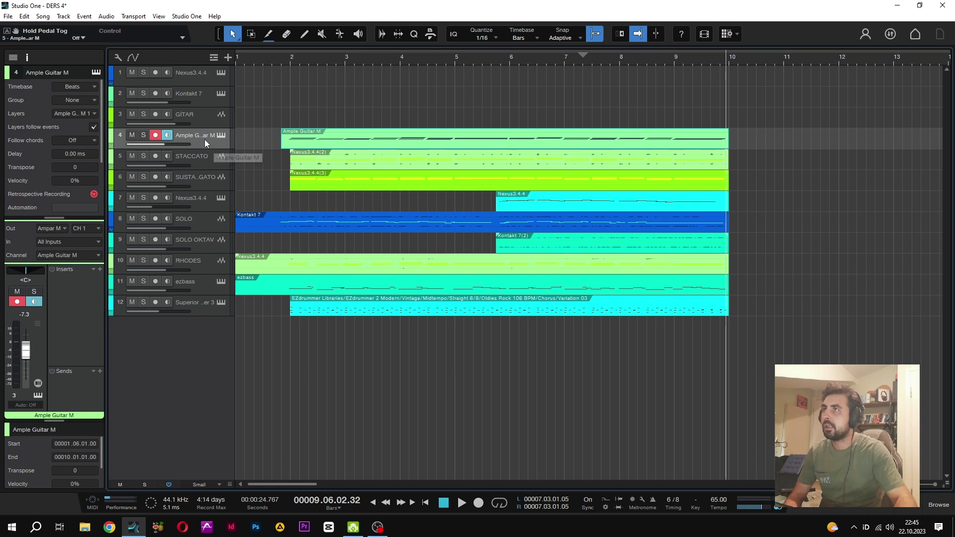
{"action": "left_click", "coordinate": [204, 162]}
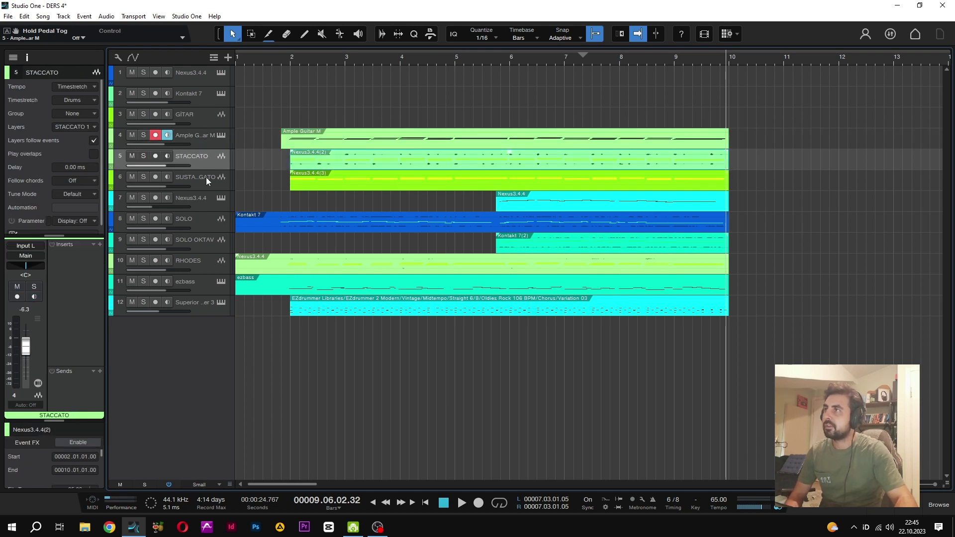
{"action": "left_click", "coordinate": [205, 186]}
{"action": "left_click", "coordinate": [207, 203]}
{"action": "left_click", "coordinate": [208, 219]}
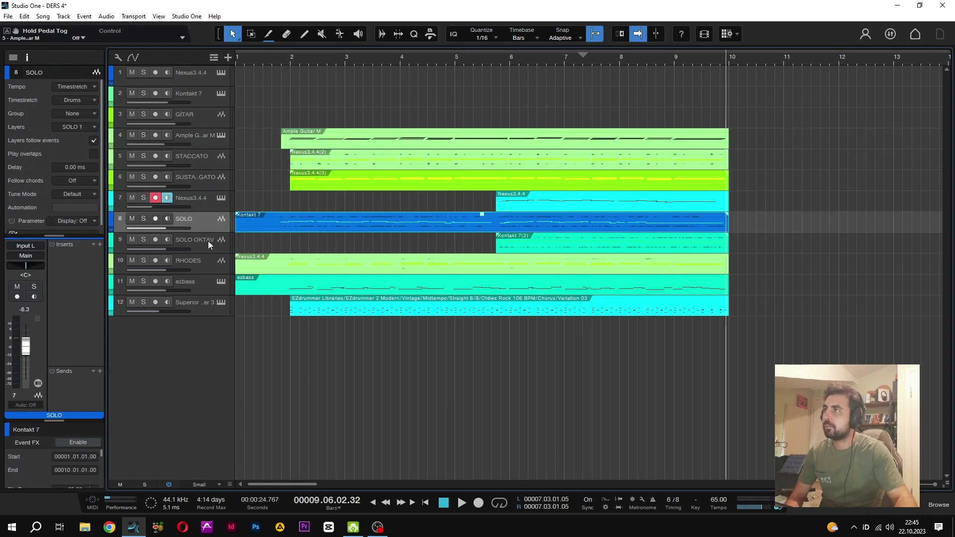
{"action": "left_click", "coordinate": [208, 243]}
{"action": "left_click", "coordinate": [206, 264]}
{"action": "left_click", "coordinate": [203, 284]}
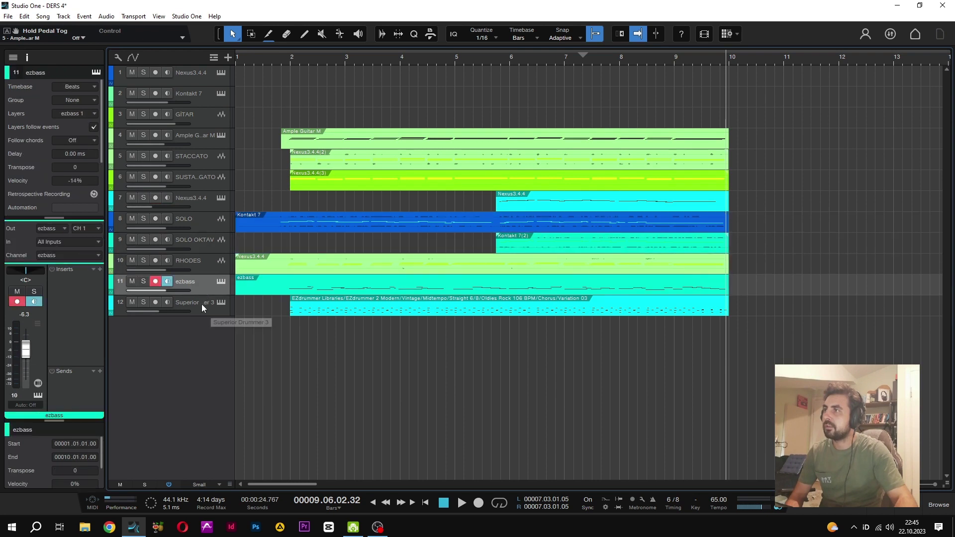
{"action": "left_click", "coordinate": [202, 303]}
Place an audio copy of the Ample Guitar M clip on the GİTAR track and move the Ample Guitar M track above it
{"action": "left_click", "coordinate": [311, 139]}
{"action": "left_click_drag", "start_coordinate": [311, 140], "coordinate": [315, 120]}
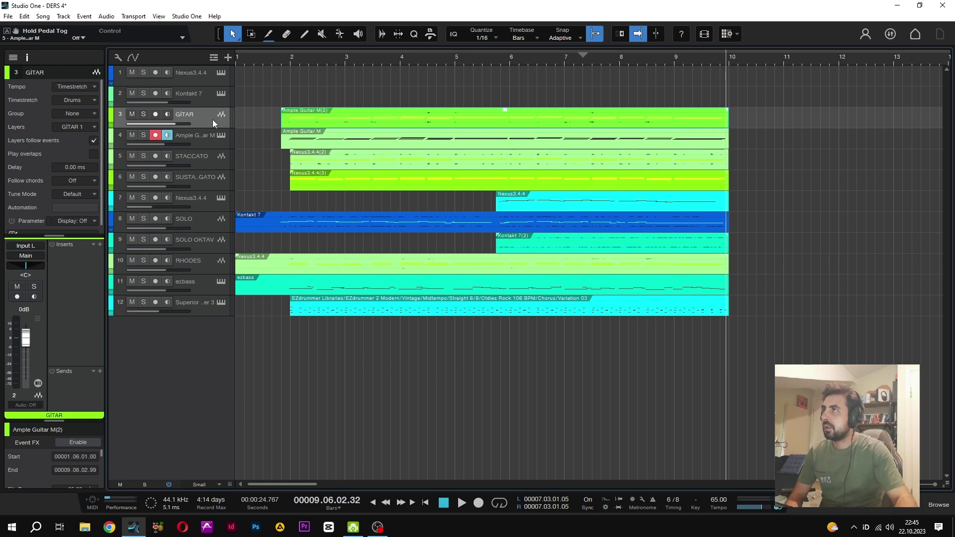
{"action": "left_click", "coordinate": [348, 140]}
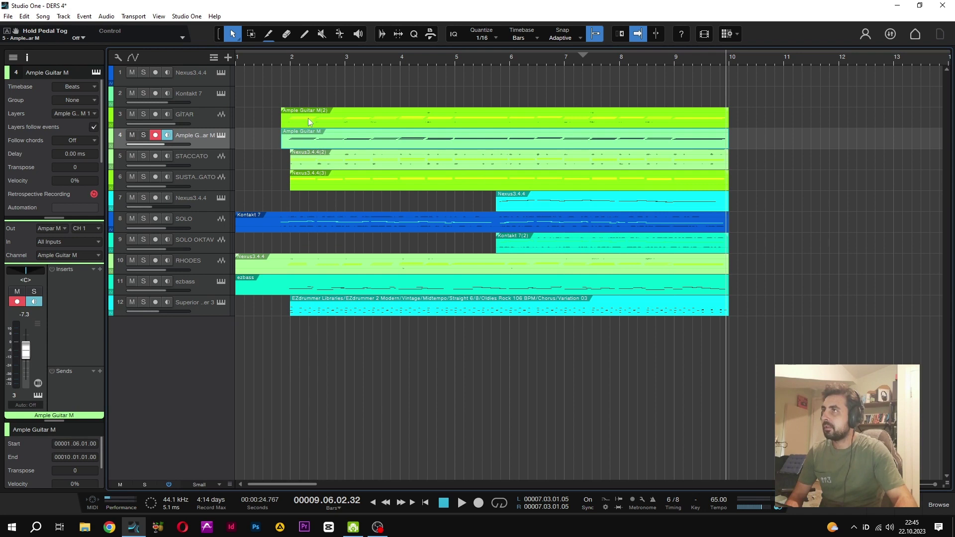
{"action": "left_click_drag", "start_coordinate": [197, 142], "coordinate": [199, 110]}
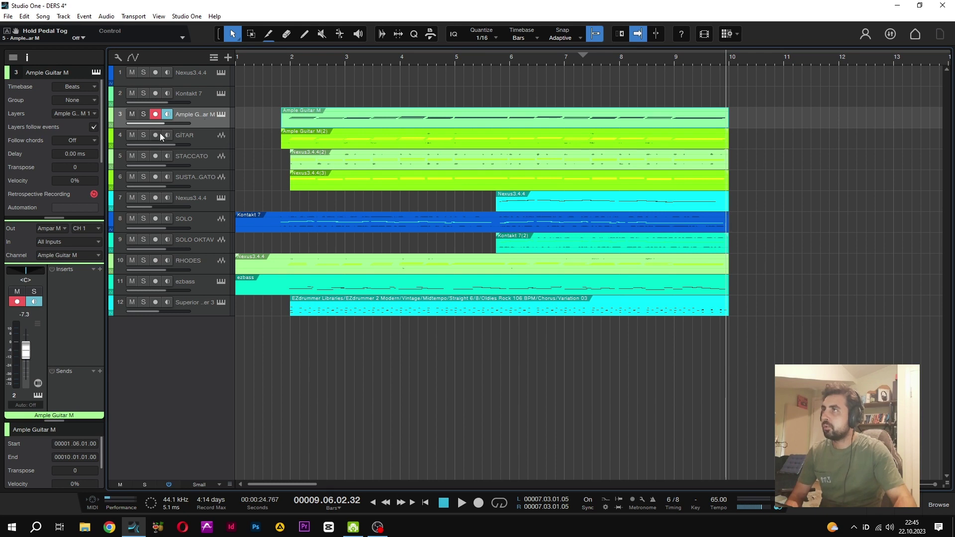
Add the Ample Sound instrument Ample Guitar L as a new track between Ample Guitar M and GİTAR
{"action": "left_click", "coordinate": [933, 505]}
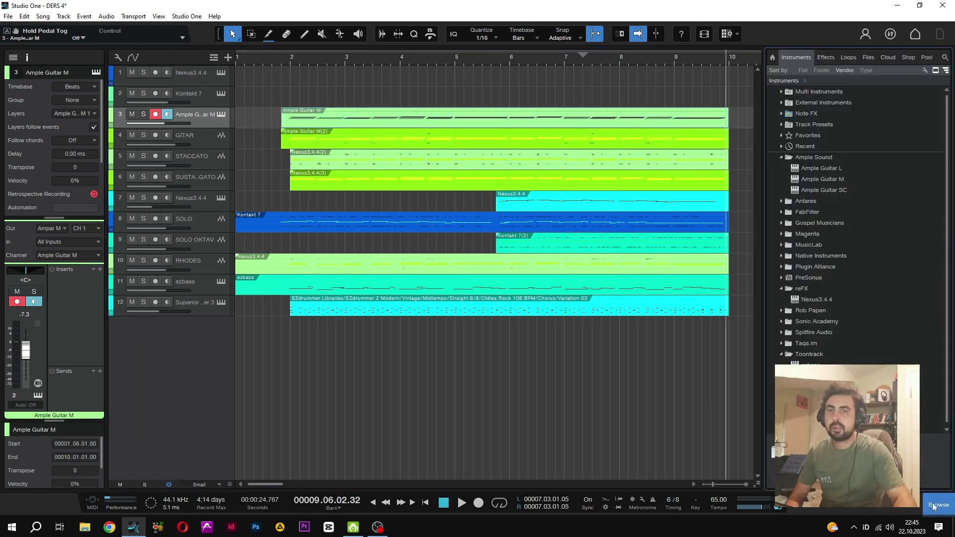
{"action": "left_click", "coordinate": [782, 157]}
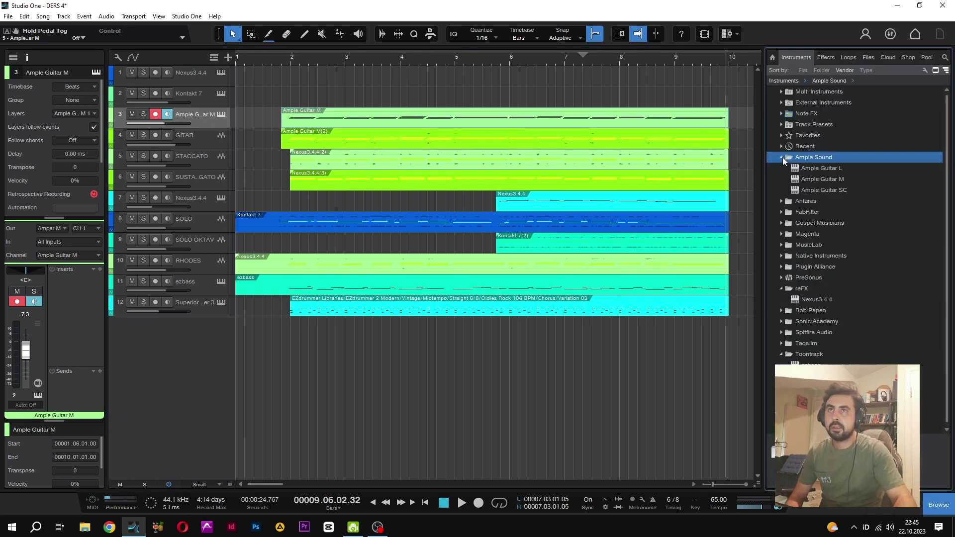
{"action": "left_click", "coordinate": [806, 171]}
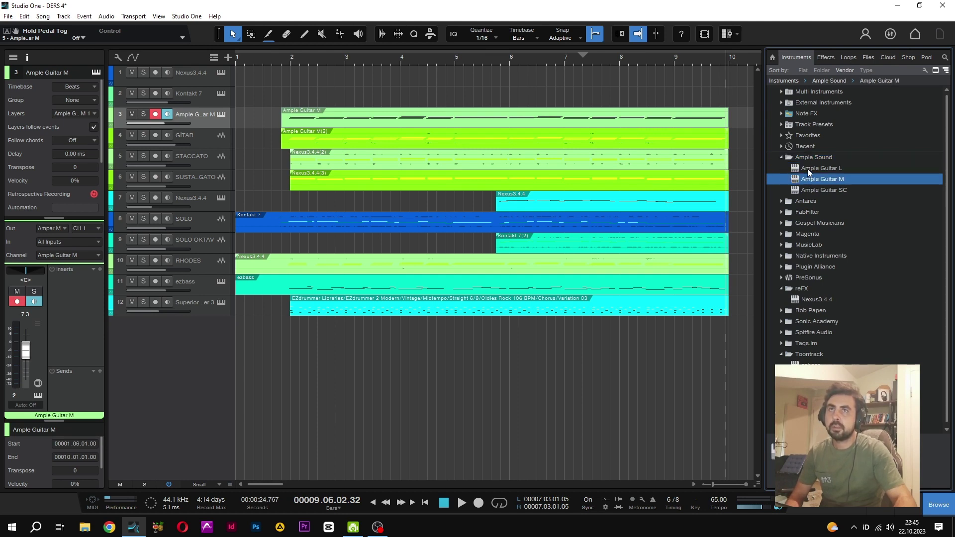
{"action": "left_click_drag", "start_coordinate": [807, 169], "coordinate": [188, 135]}
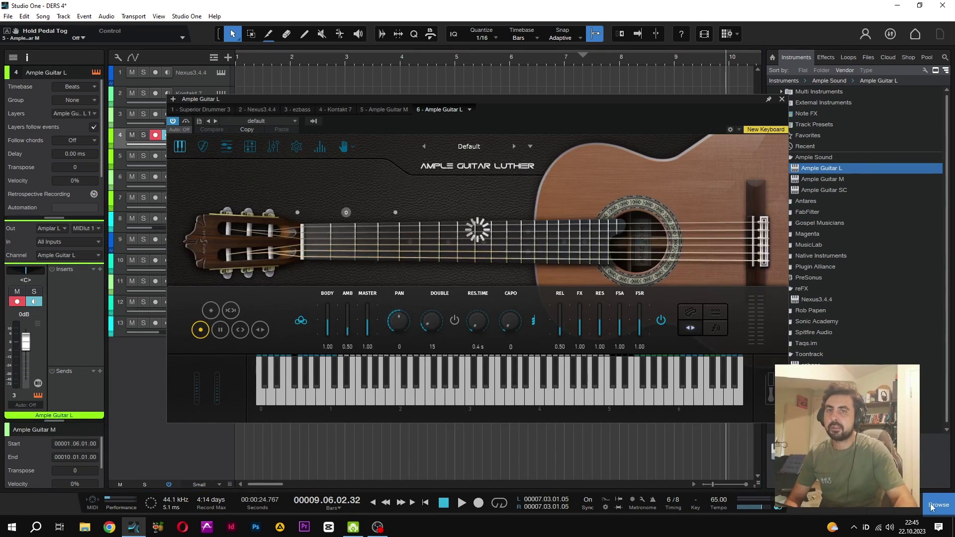
{"action": "left_click", "coordinate": [932, 506]}
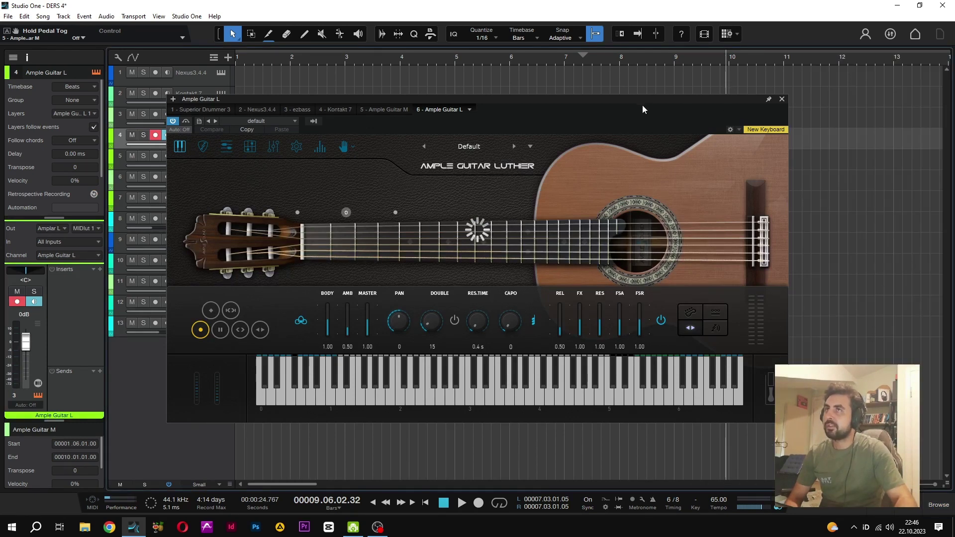
{"action": "left_click_drag", "start_coordinate": [637, 102], "coordinate": [625, 121]}
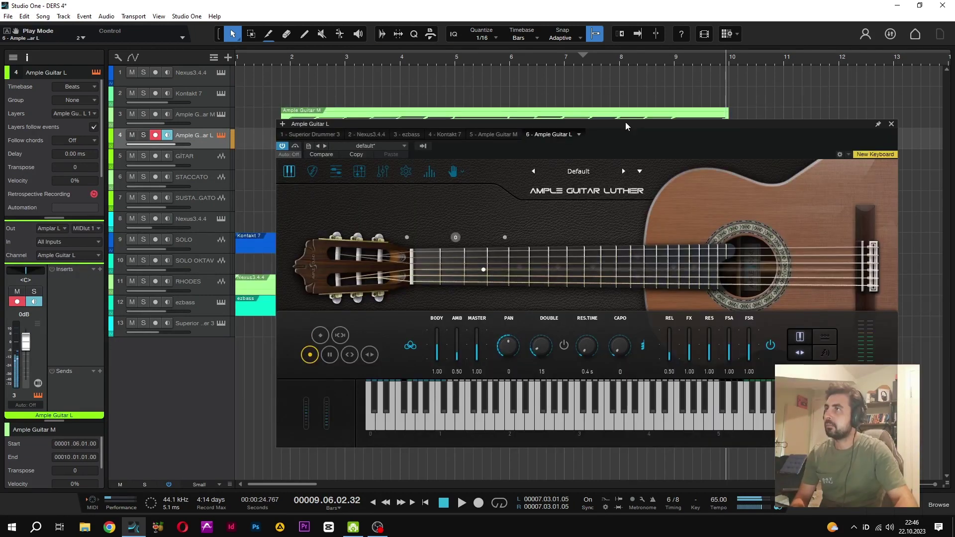
Set the Ample Guitar L track volume to about -6.7 dB and move the Ample Guitar M clip onto that track
{"action": "left_click", "coordinate": [200, 124]}
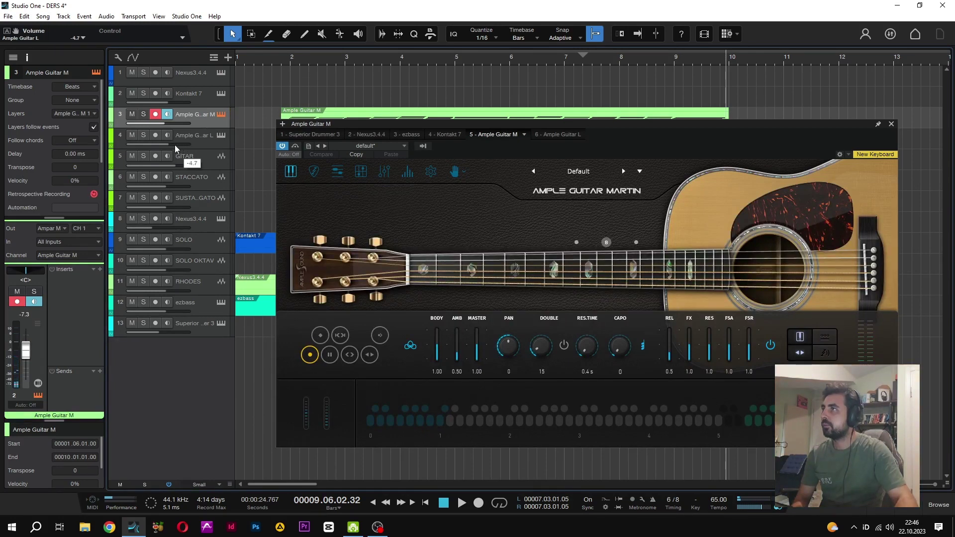
{"action": "left_click_drag", "start_coordinate": [175, 145], "coordinate": [172, 145]}
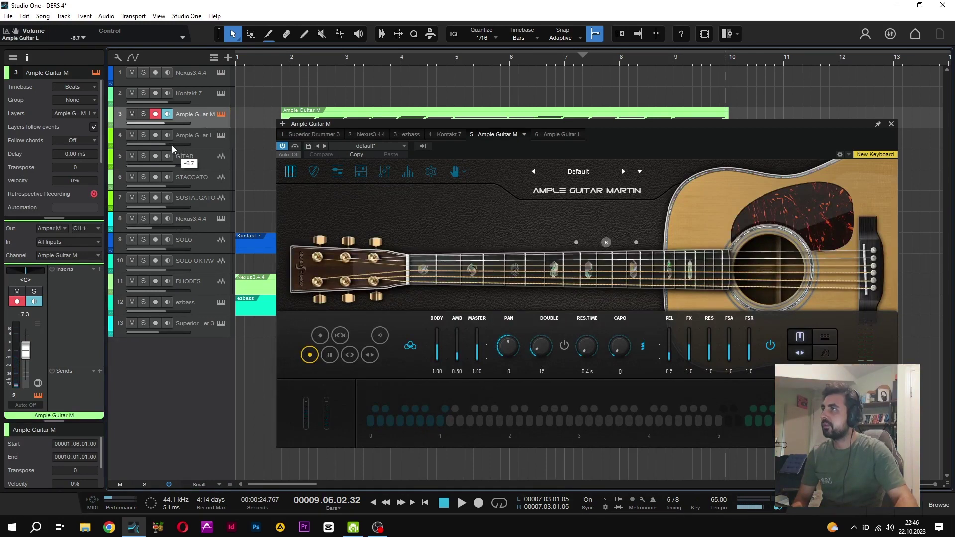
{"action": "left_click", "coordinate": [890, 124]}
{"action": "left_click", "coordinate": [369, 125]}
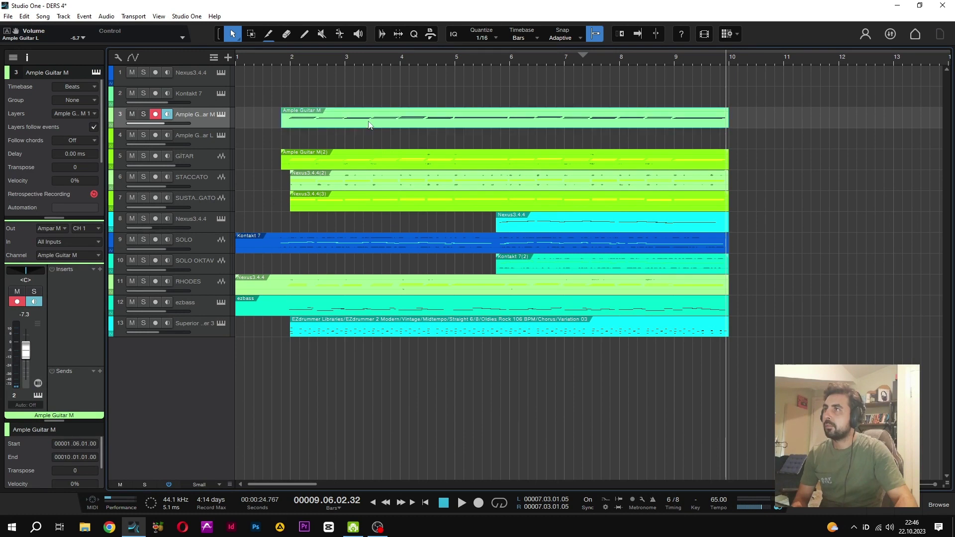
{"action": "left_click_drag", "start_coordinate": [369, 124], "coordinate": [368, 134]}
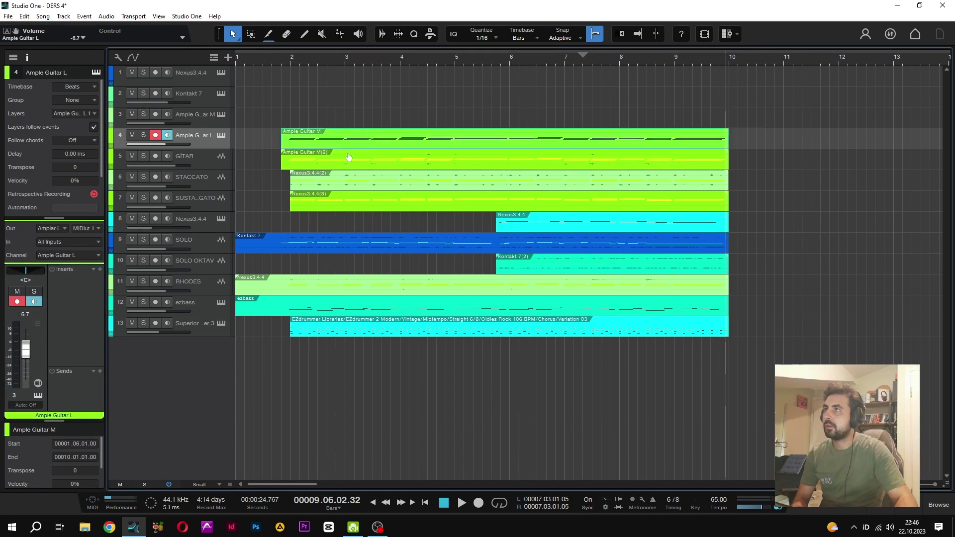
Add one mono audio track named KLASİK GİTAR below the Ample Guitar L track
{"action": "key", "text": "t"}
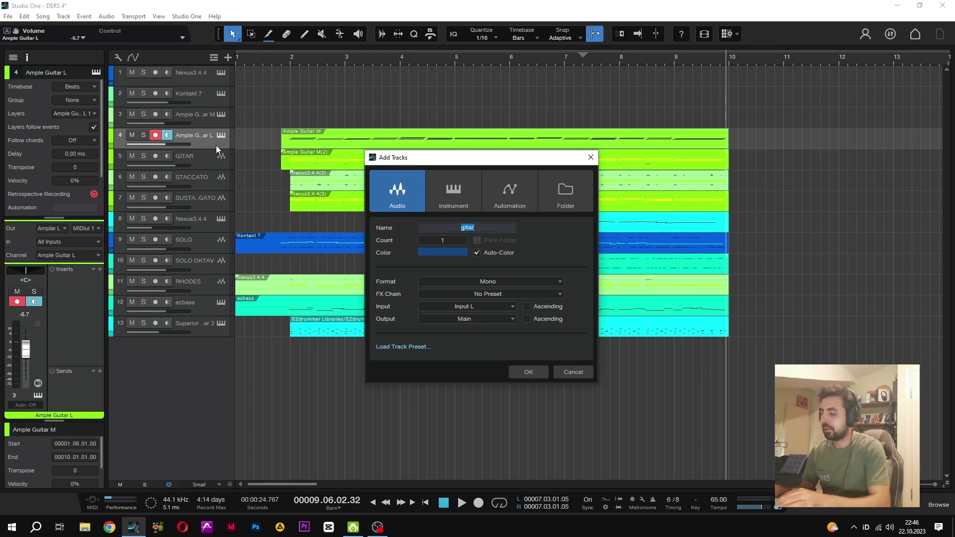
{"action": "type", "text": "k"}
{"action": "key", "text": "BackSpace"}
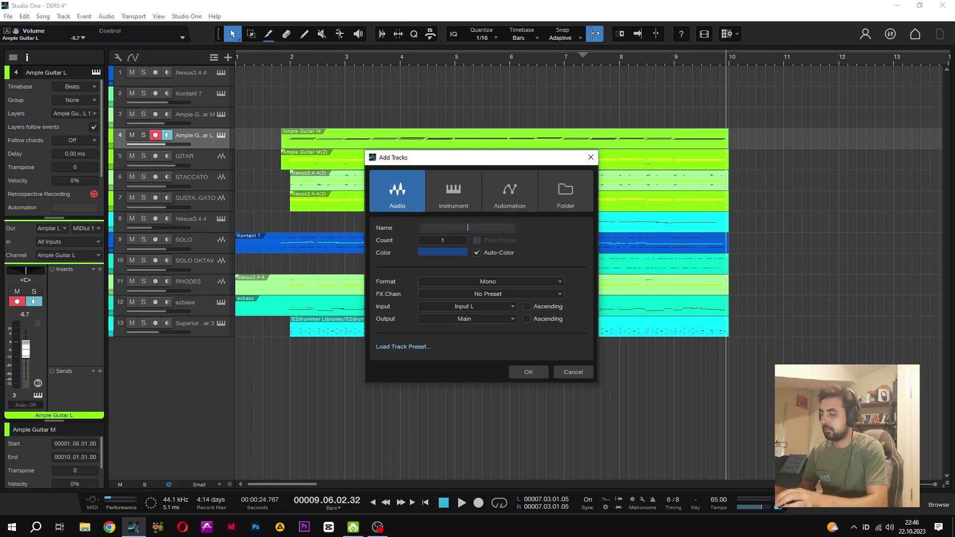
{"action": "type", "text": "KLASİK GİTAR"}
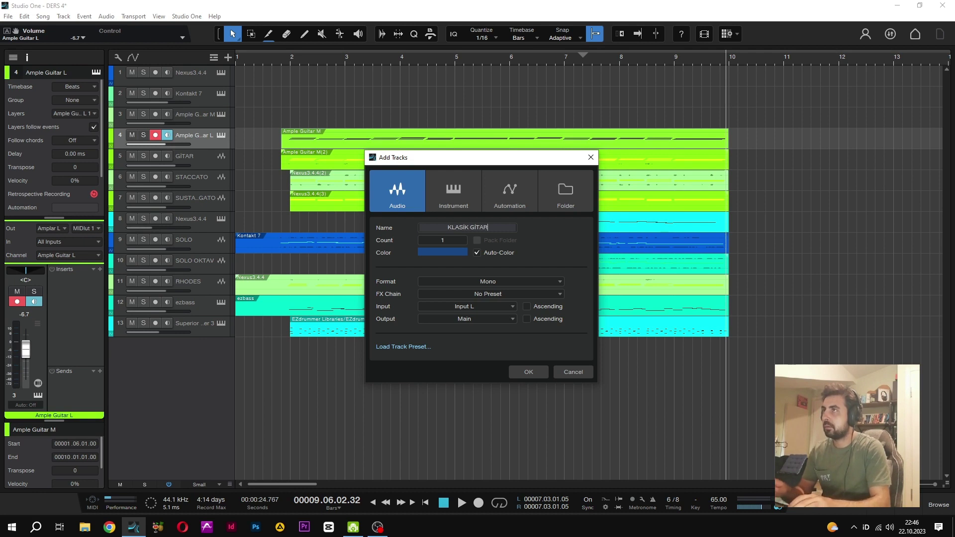
{"action": "key", "text": "Return"}
Rename the GİTAR track to AKUSTİK GİTAR
{"action": "double_click", "coordinate": [192, 177]}
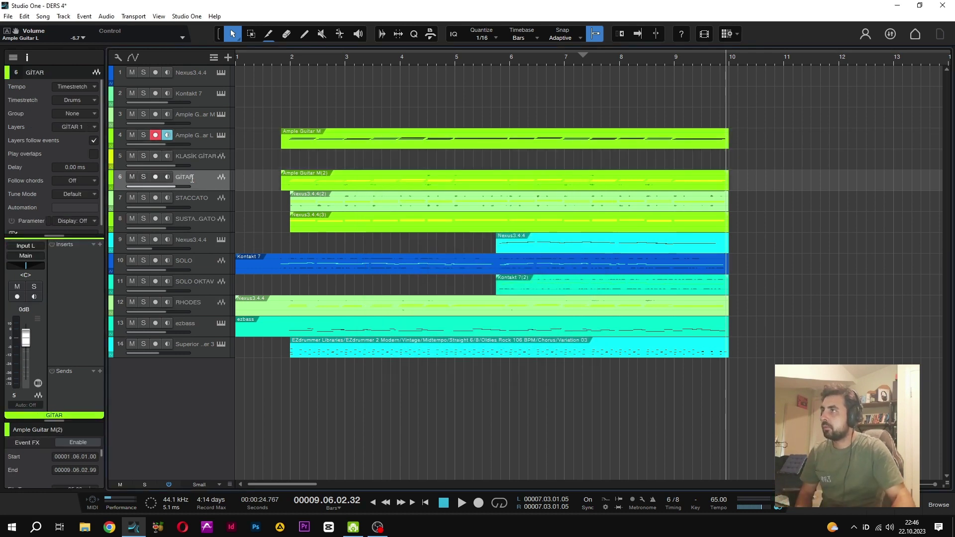
{"action": "type", "text": "AKUSTİK GİTAR"}
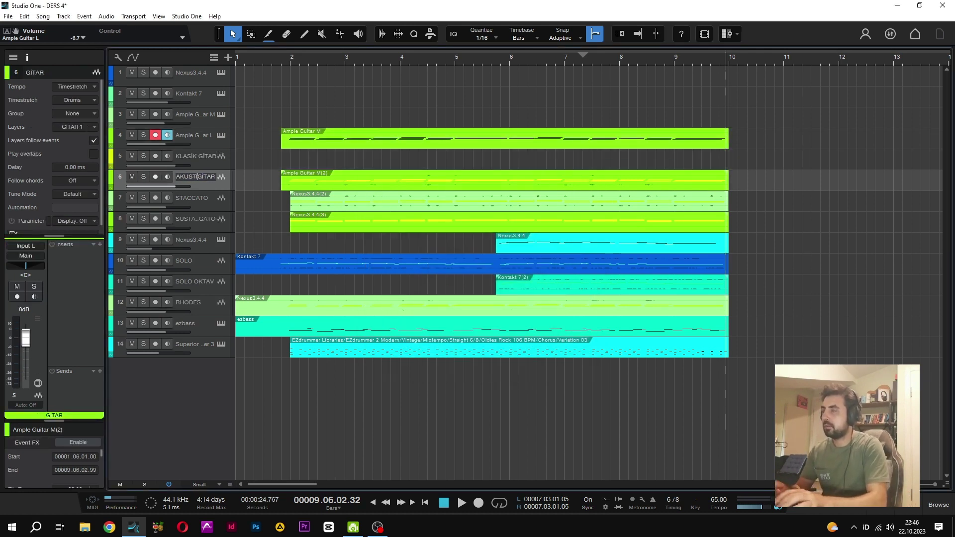
{"action": "key", "text": "Return"}
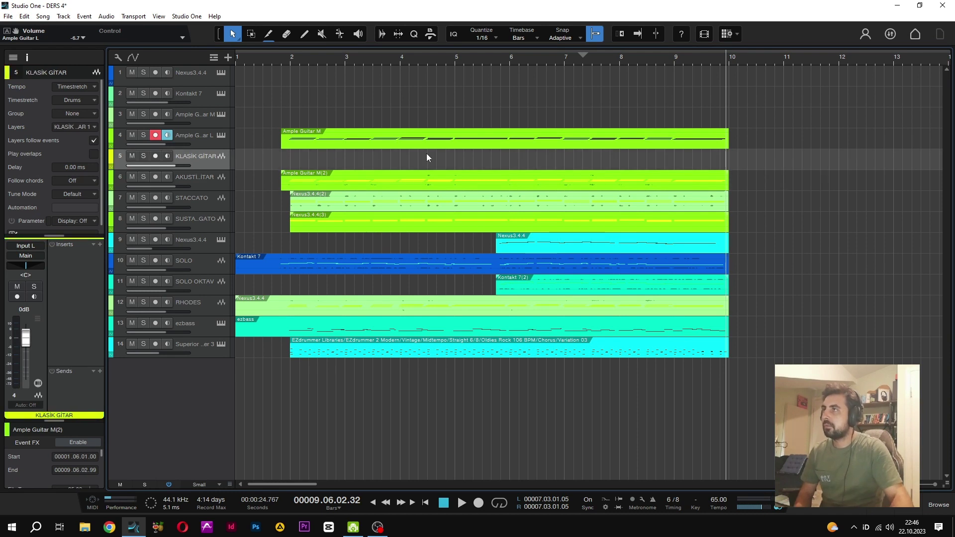
Place an audio copy of the Ample Guitar L track's clip on KLASİK GİTAR and solo the KLASİK GİTAR and AKUSTİK GİTAR tracks
{"action": "left_click_drag", "start_coordinate": [428, 139], "coordinate": [430, 158]}
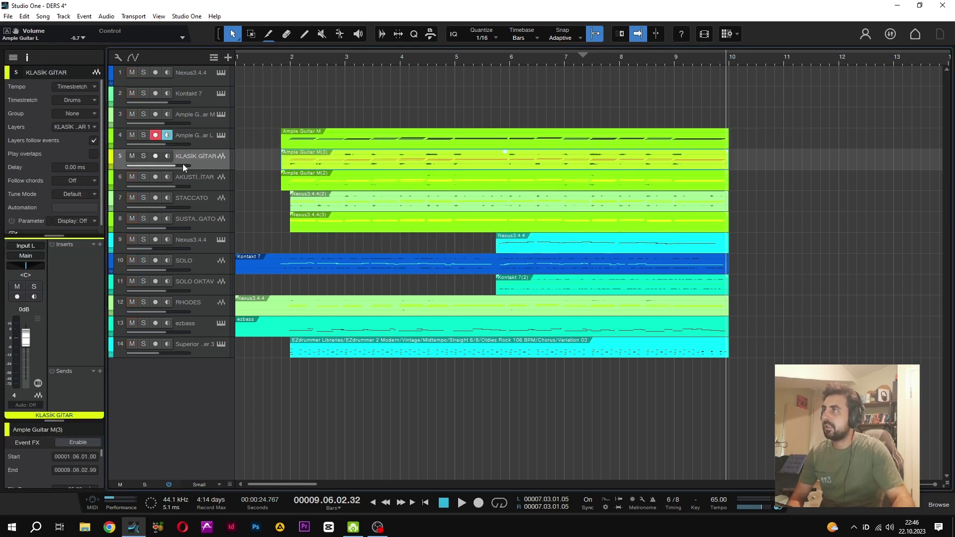
{"action": "left_click", "coordinate": [209, 183]}
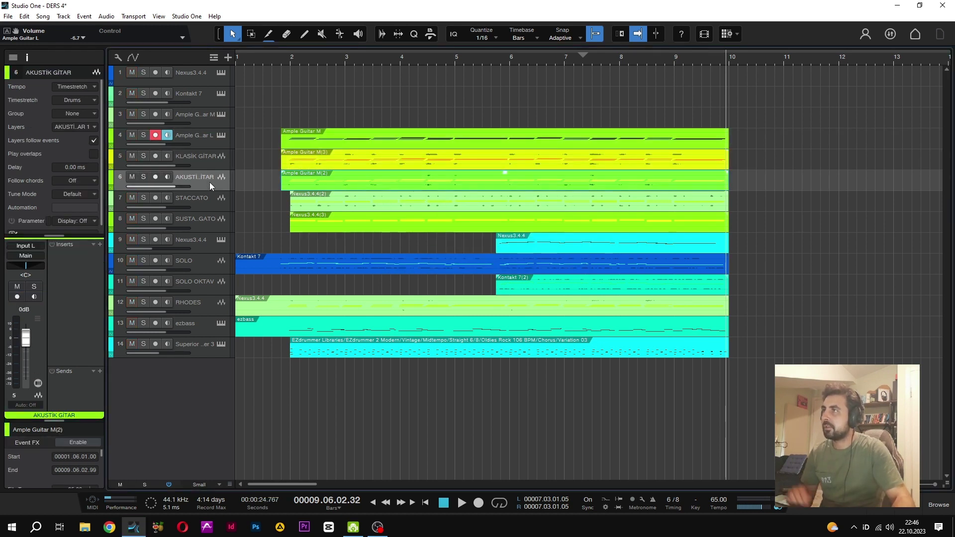
{"action": "left_click", "coordinate": [194, 160]}
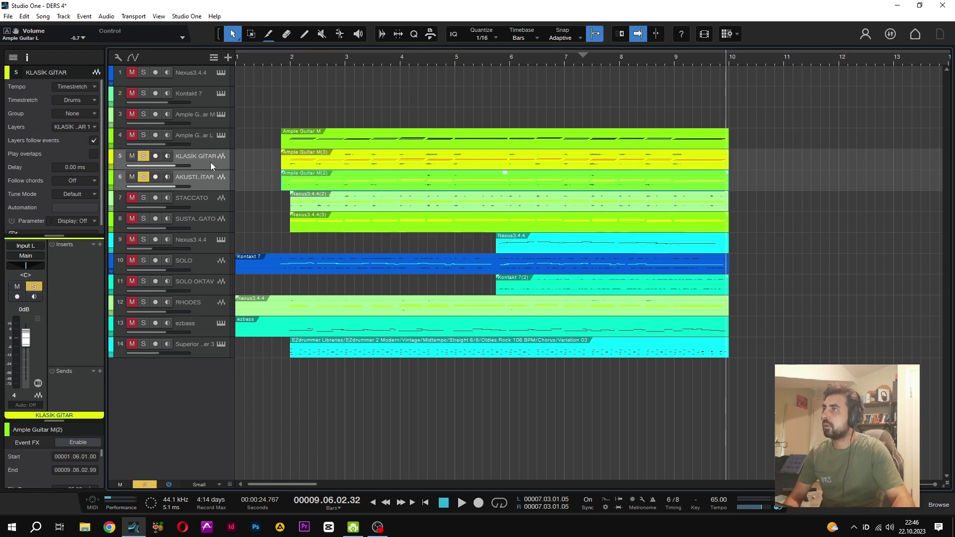
{"action": "key", "text": "Up"}
In the mixer, pan the KLASİK GİTAR channel to L50 and the AKUSTİK GİTAR channel to R50
{"action": "key", "text": "F3"}
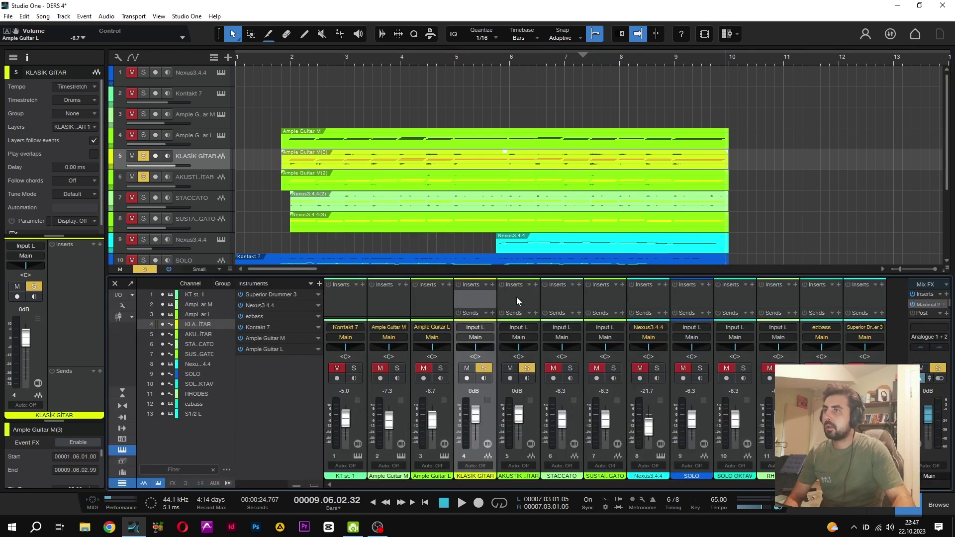
{"action": "left_click_drag", "start_coordinate": [496, 275], "coordinate": [497, 238]}
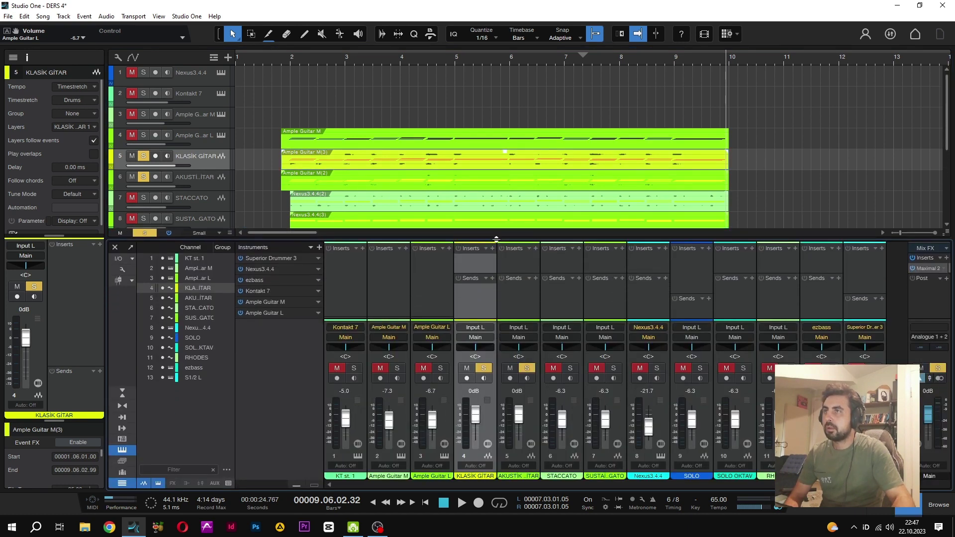
{"action": "left_click_drag", "start_coordinate": [475, 350], "coordinate": [469, 347]}
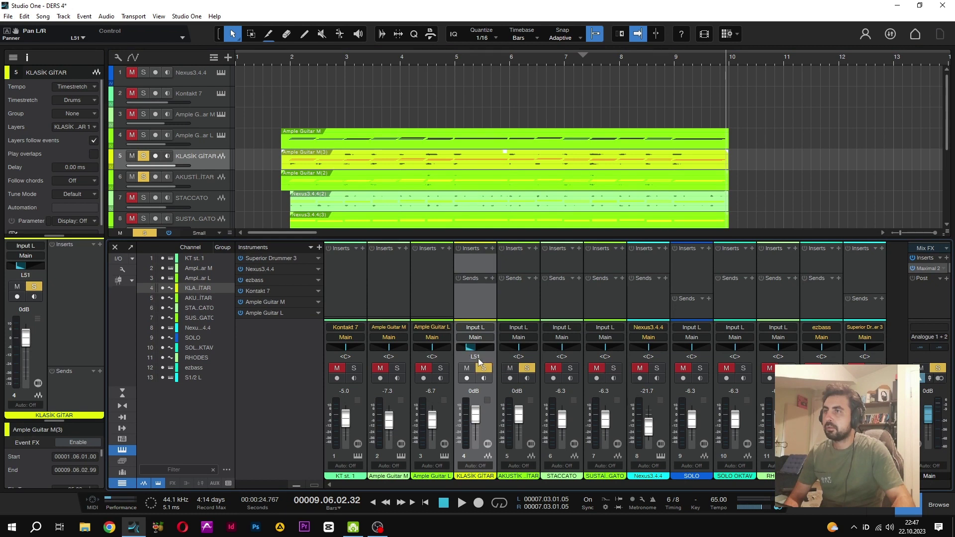
{"action": "left_click_drag", "start_coordinate": [476, 356], "coordinate": [474, 359]}
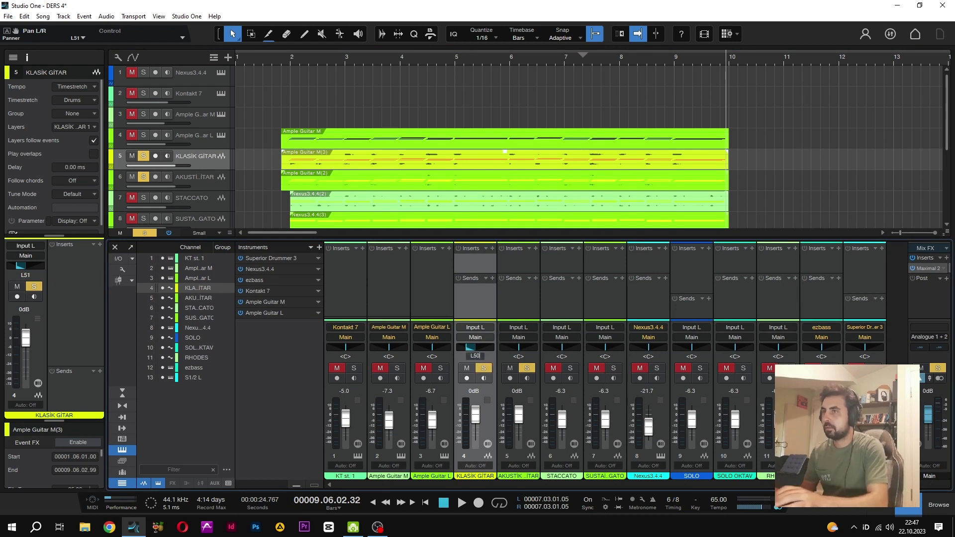
{"action": "double_click", "coordinate": [517, 357]}
{"action": "type", "text": "R50"}
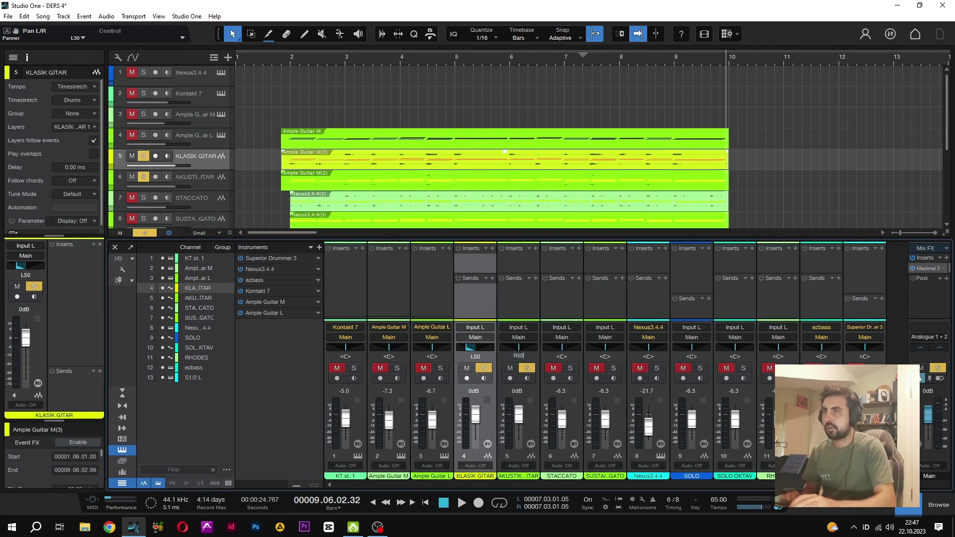
{"action": "key", "text": "Return"}
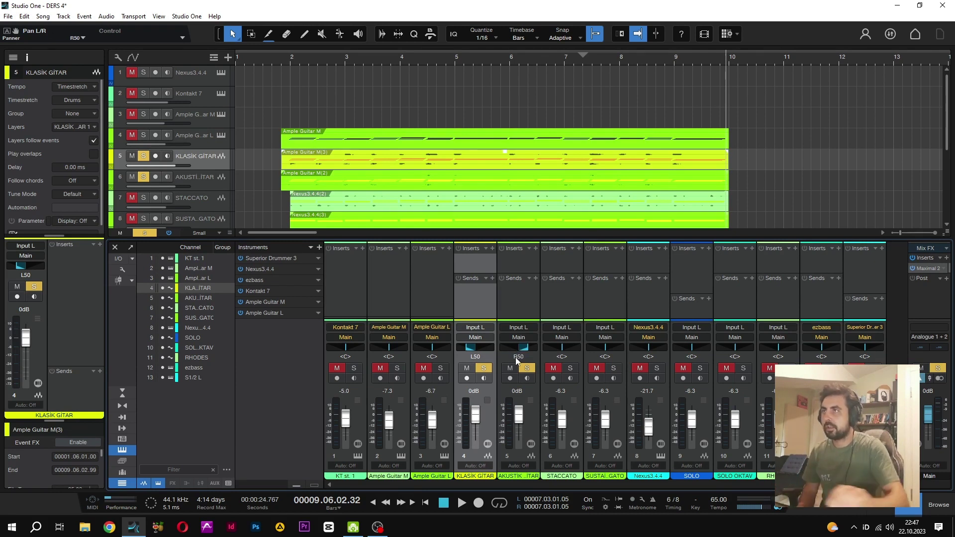
Play back the soloed guitars from just before bar 2 to the end of the clips and turn off solo on both channels
{"action": "left_click", "coordinate": [279, 59]}
{"action": "key", "text": "space"}
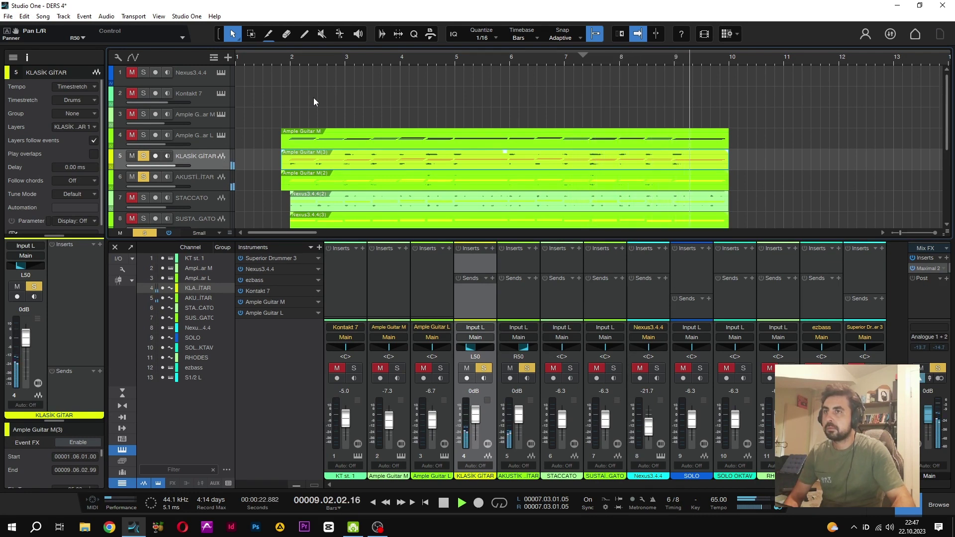
{"action": "key", "text": "space"}
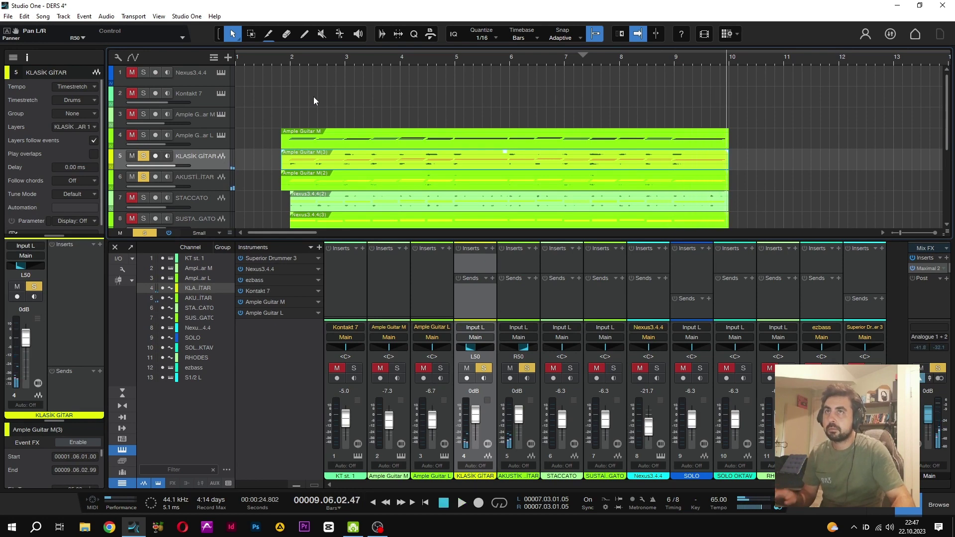
{"action": "left_click", "coordinate": [483, 368]}
{"action": "left_click", "coordinate": [527, 368]}
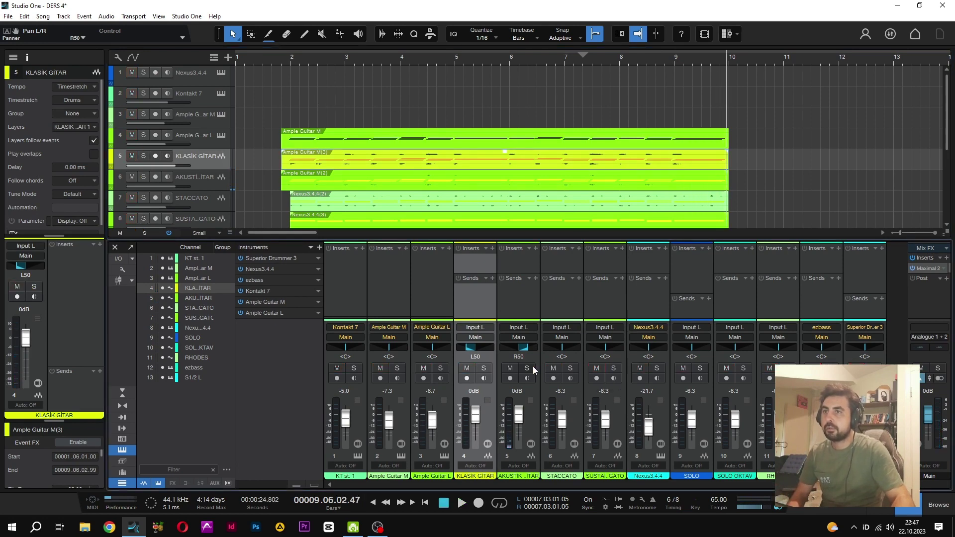
Close the mixer and play back the full arrangement from the beginning of the song
{"action": "left_click", "coordinate": [916, 509]}
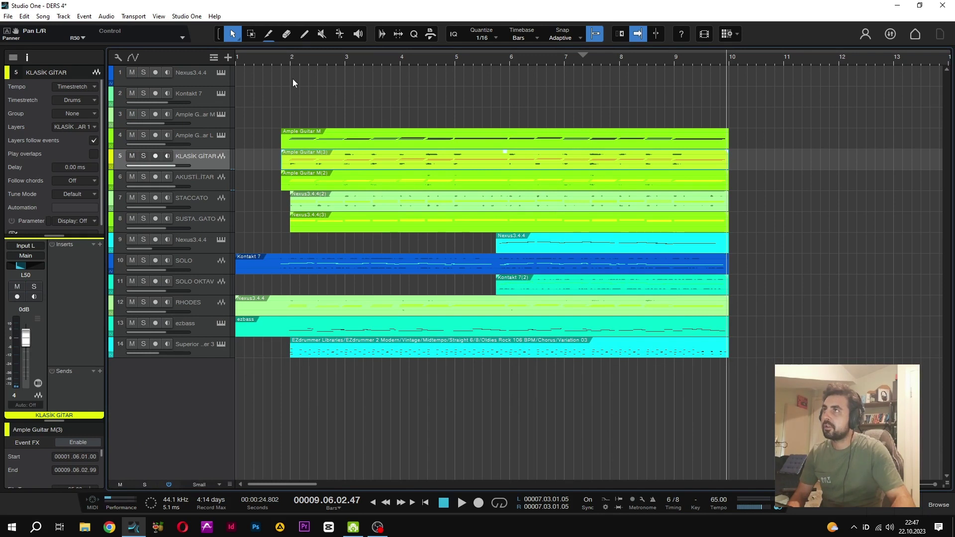
{"action": "left_click", "coordinate": [248, 58]}
{"action": "key", "text": "Home"}
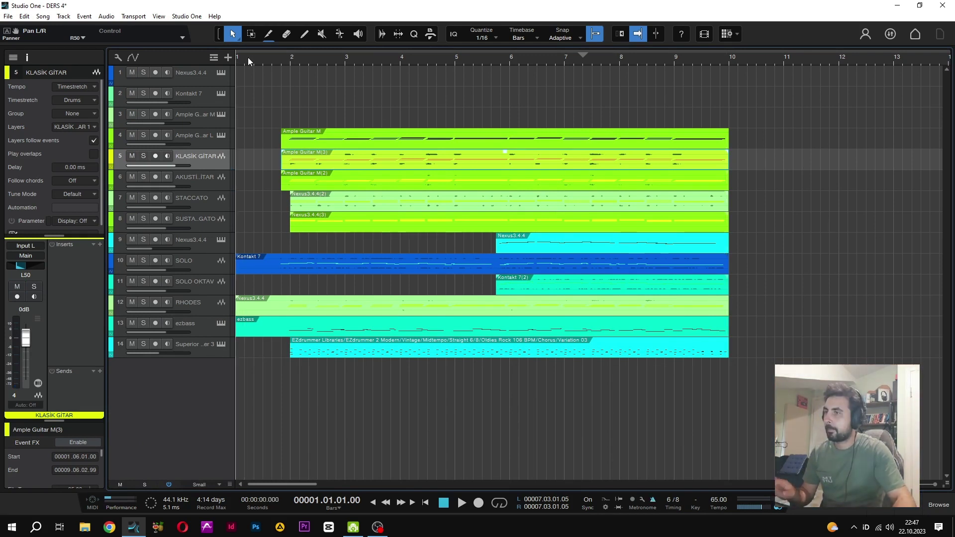
{"action": "key", "text": "space"}
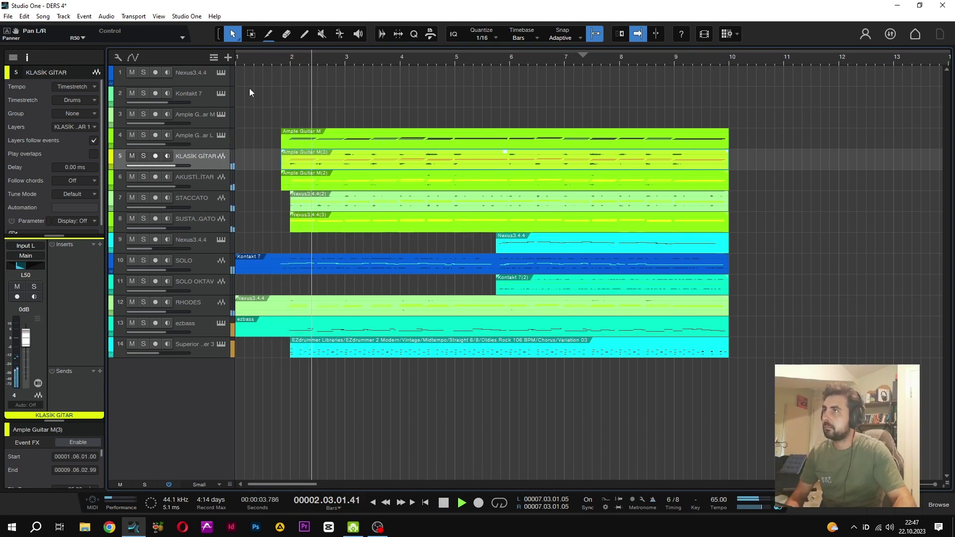
Lower the volume of KLASİK GİTAR and AKUSTİK GİTAR together to -0.7 dB and mute the Ample Guitar L track
{"action": "left_click", "coordinate": [204, 181], "text": "shift"}
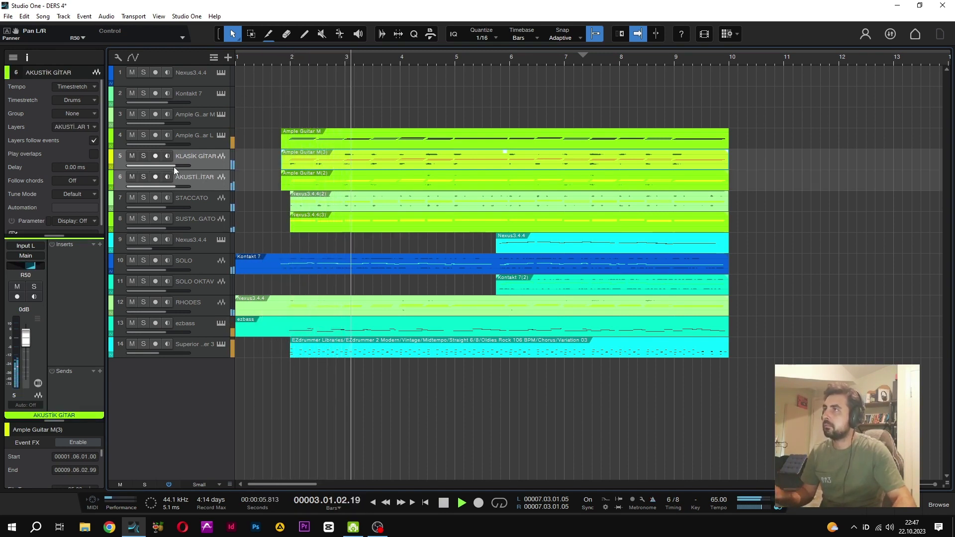
{"action": "left_click_drag", "start_coordinate": [187, 164], "coordinate": [184, 164]}
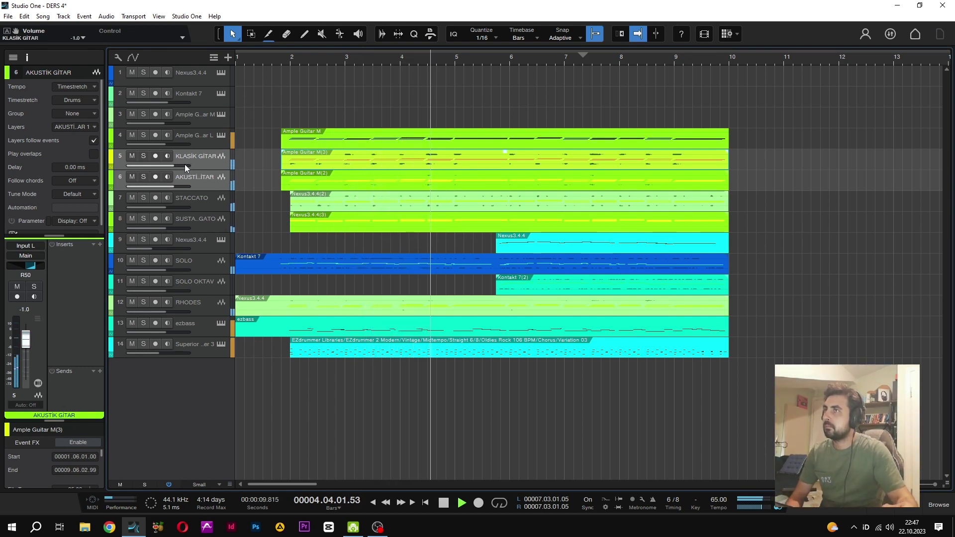
{"action": "left_click", "coordinate": [130, 134]}
{"action": "left_click_drag", "start_coordinate": [180, 165], "coordinate": [181, 164]}
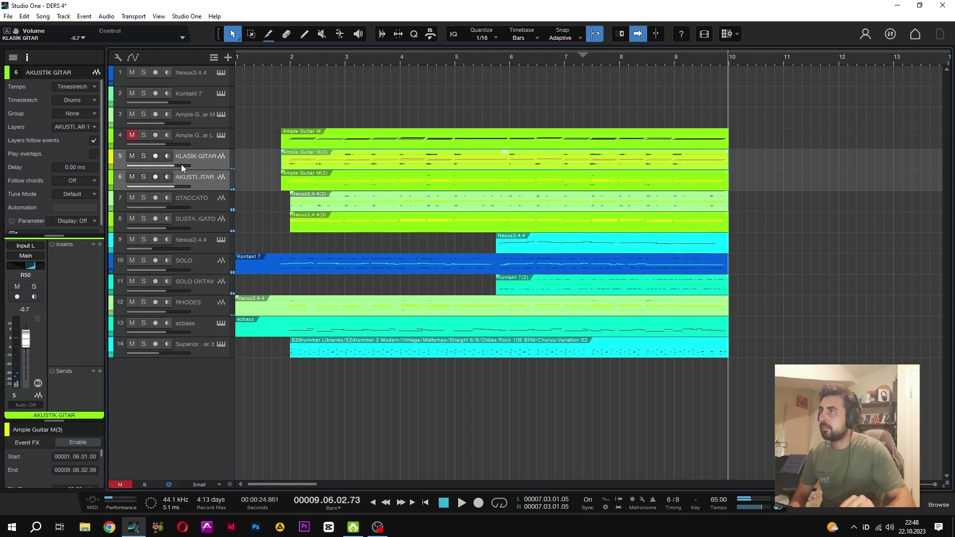
Listen to short passages of the full mix from the guitar clips' start at 1.6 and from 2.4
{"action": "key", "text": "Home"}
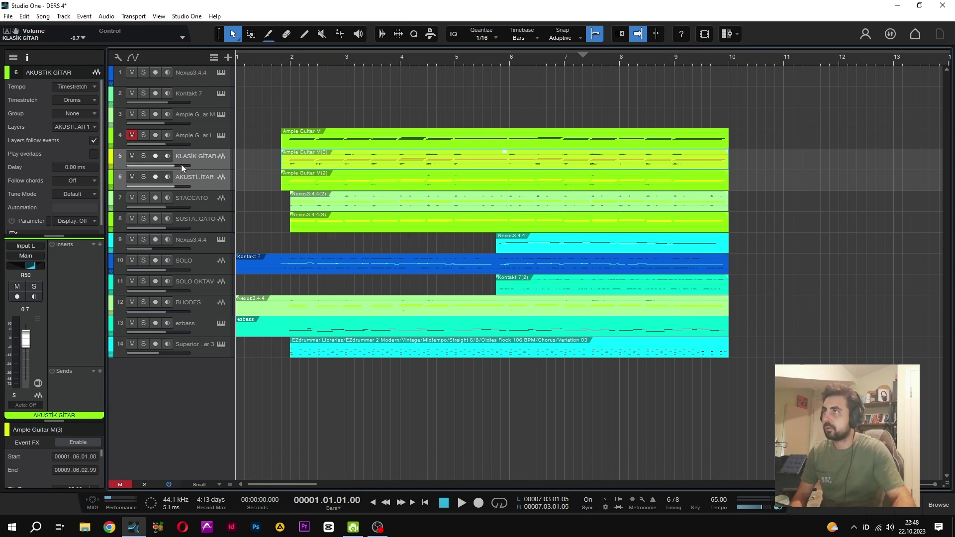
{"action": "left_click", "coordinate": [202, 163]}
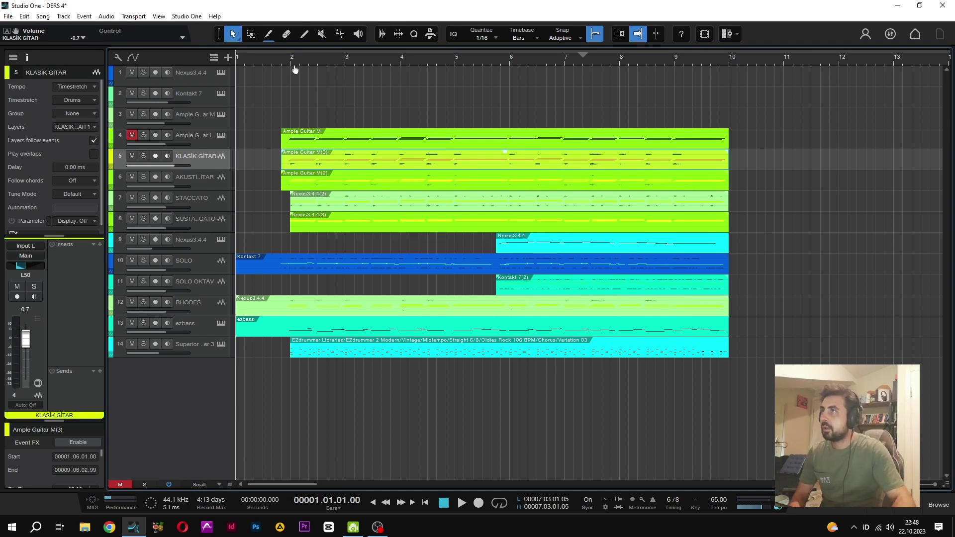
{"action": "left_click_drag", "start_coordinate": [295, 69], "coordinate": [296, 78]}
{"action": "left_click", "coordinate": [259, 59]}
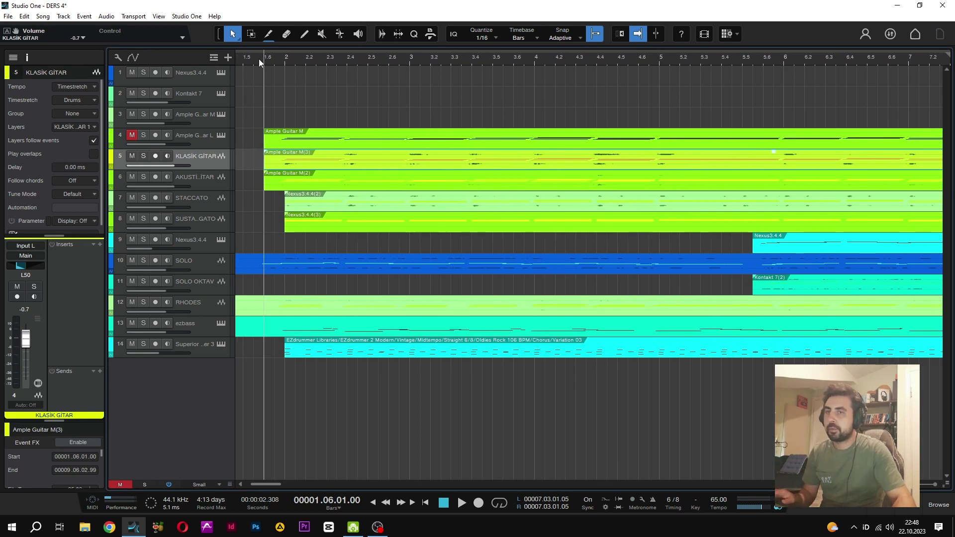
{"action": "key", "text": "space"}
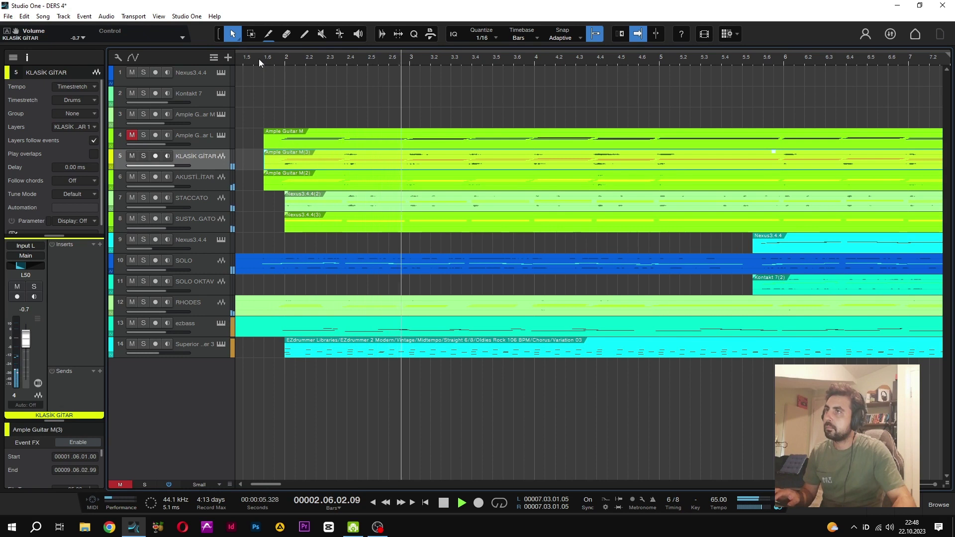
{"action": "key", "text": "space"}
{"action": "left_click", "coordinate": [345, 59]}
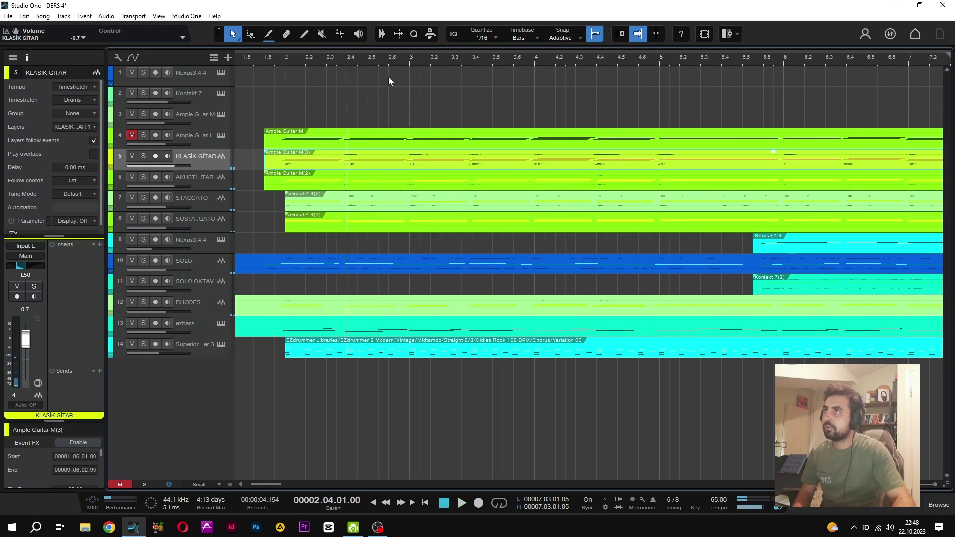
{"action": "key", "text": "space"}
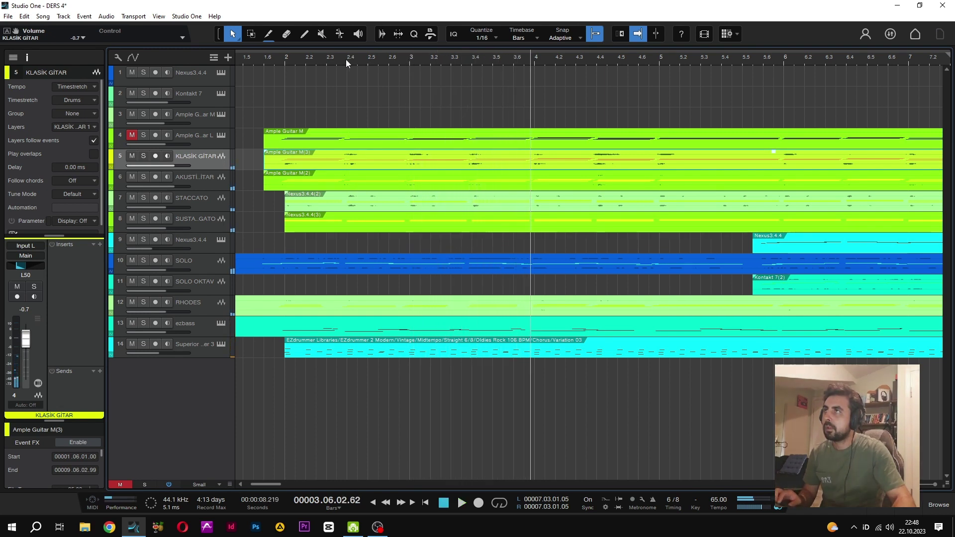
Replay bar 2 of the arrangement from its first beat, with a closer timeline view for the repeat
{"action": "left_click", "coordinate": [347, 59]}
{"action": "left_click", "coordinate": [410, 60]}
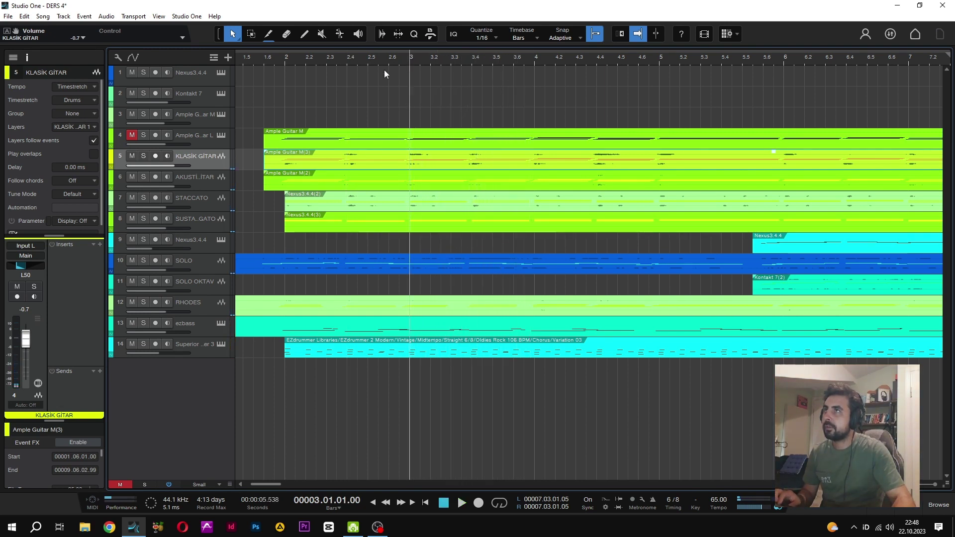
{"action": "left_click", "coordinate": [285, 58]}
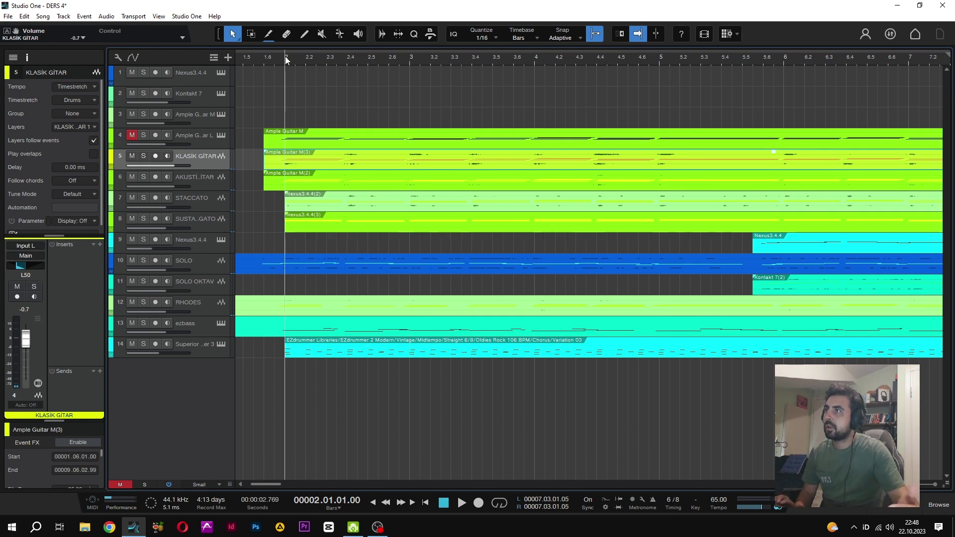
{"action": "key", "text": "space"}
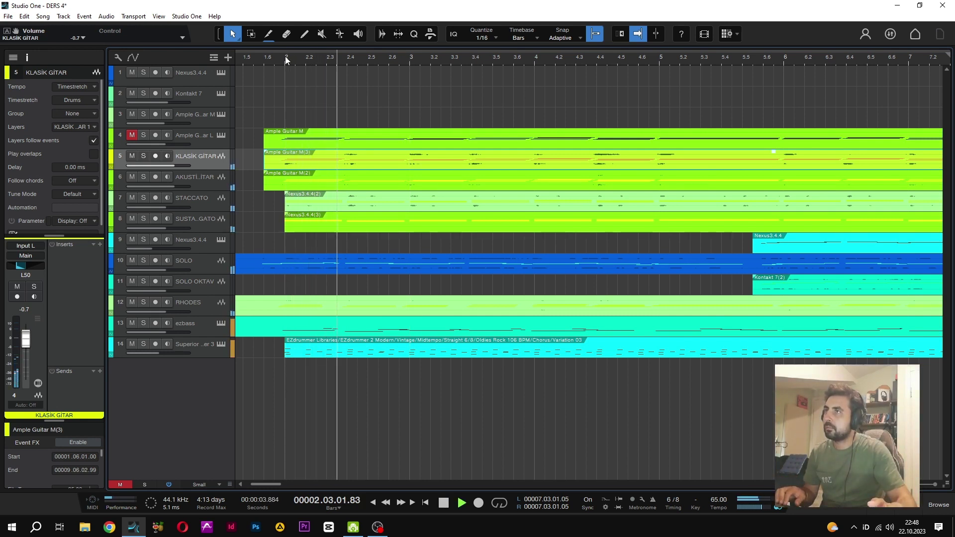
{"action": "key", "text": "space"}
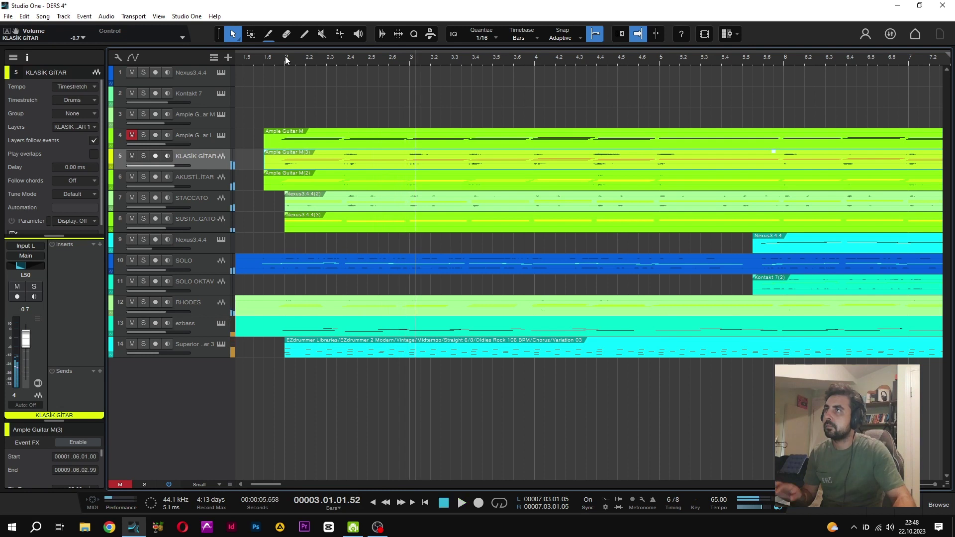
{"action": "left_click", "coordinate": [282, 56]}
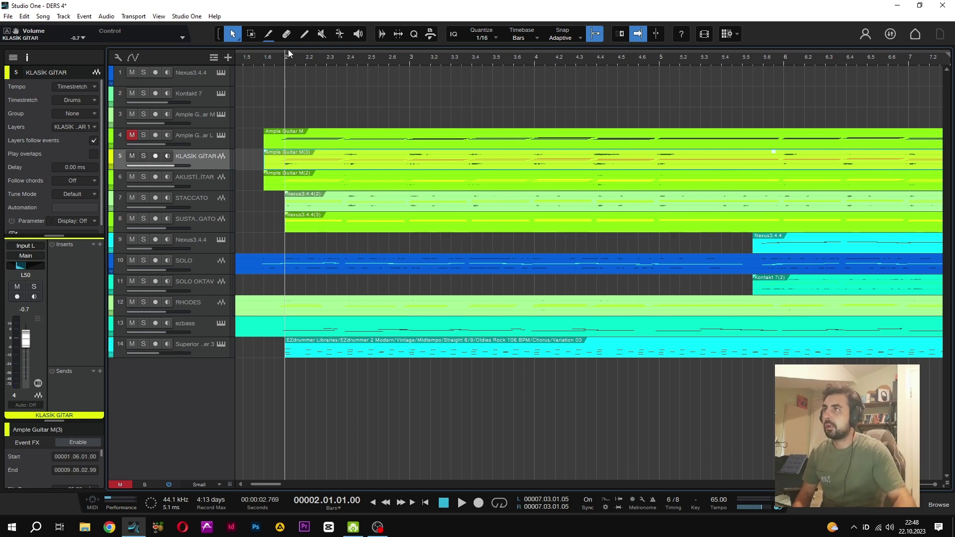
{"action": "key", "text": "e"}
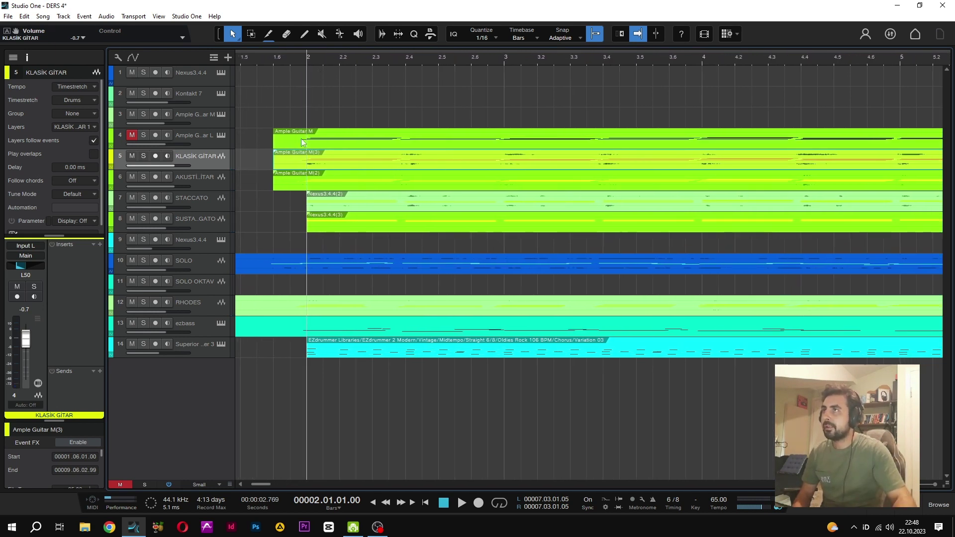
{"action": "key", "text": "space"}
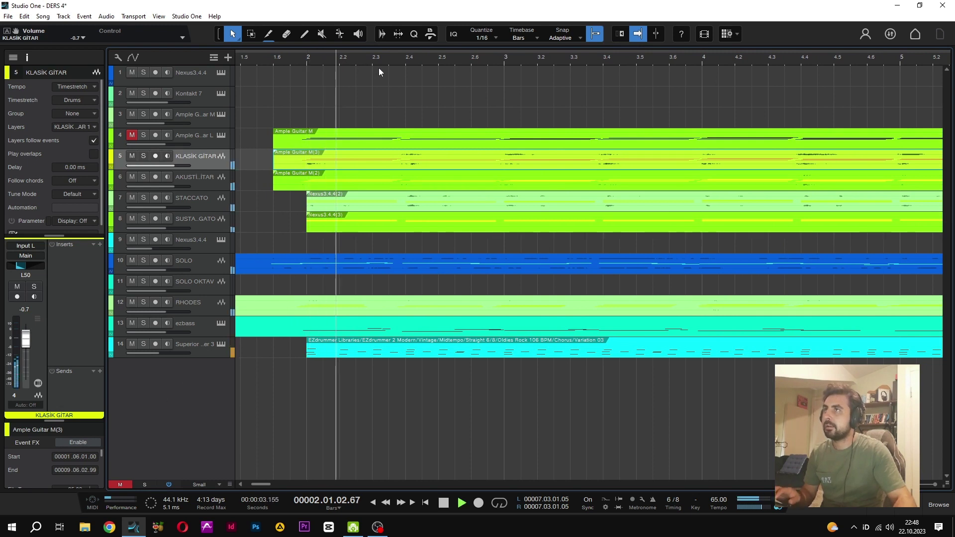
{"action": "key", "text": "space"}
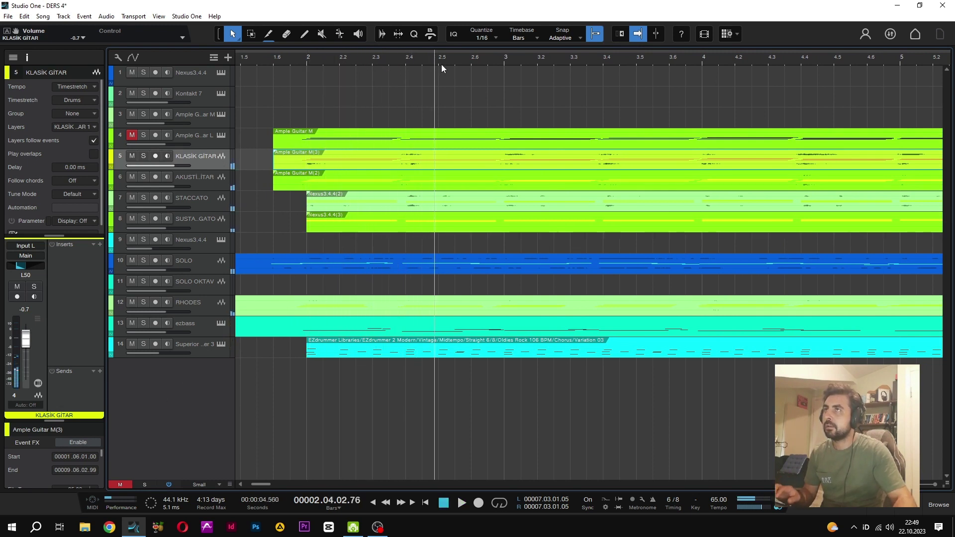
{"action": "key", "text": "space"}
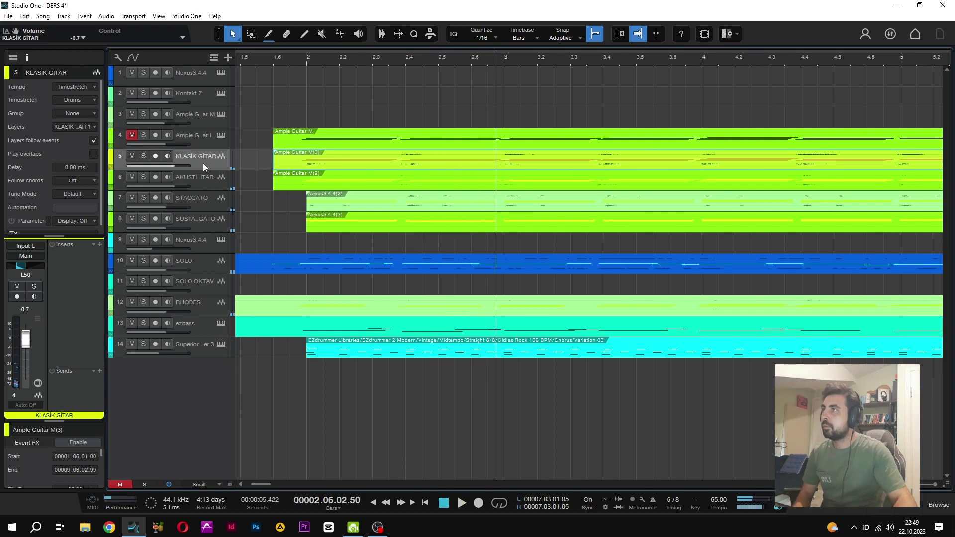
Open the Nexus instrument of track 9 and list the presets of its Bell category
{"action": "left_click", "coordinate": [213, 240]}
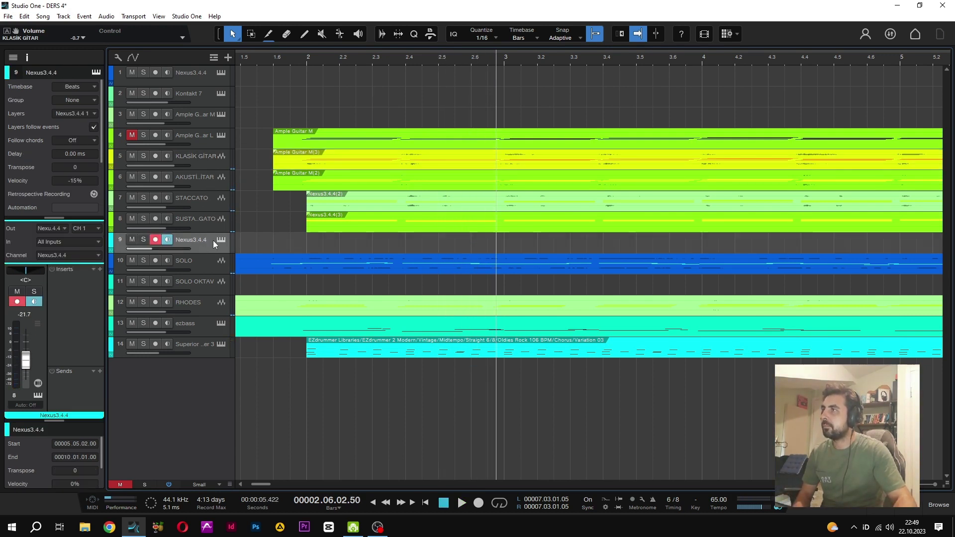
{"action": "left_click", "coordinate": [218, 239]}
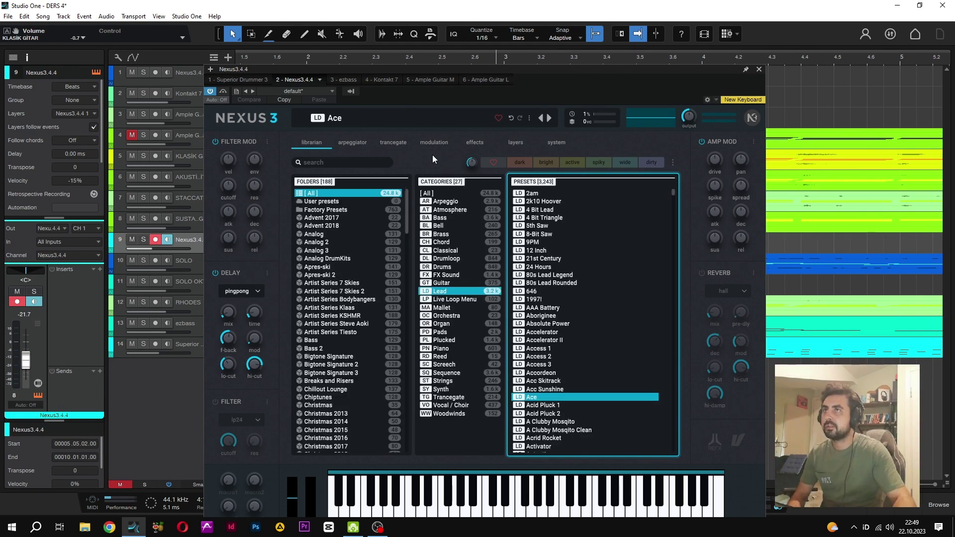
{"action": "left_click", "coordinate": [440, 226]}
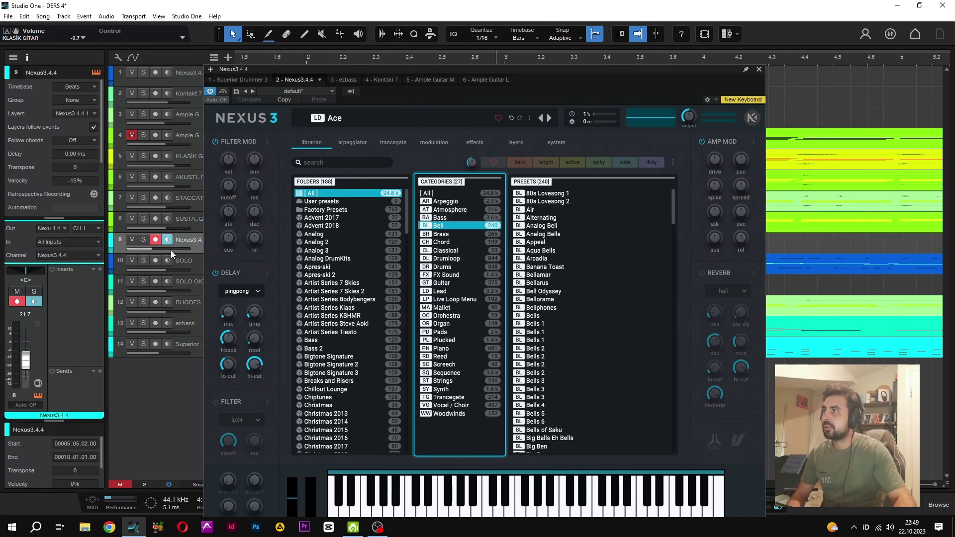
Audition Bell presets from 80s Lovesong 2 down to Bellarus, including Analog Bell and Appeal
{"action": "left_click", "coordinate": [540, 205]}
{"action": "left_click", "coordinate": [540, 218]}
{"action": "left_click", "coordinate": [541, 226]}
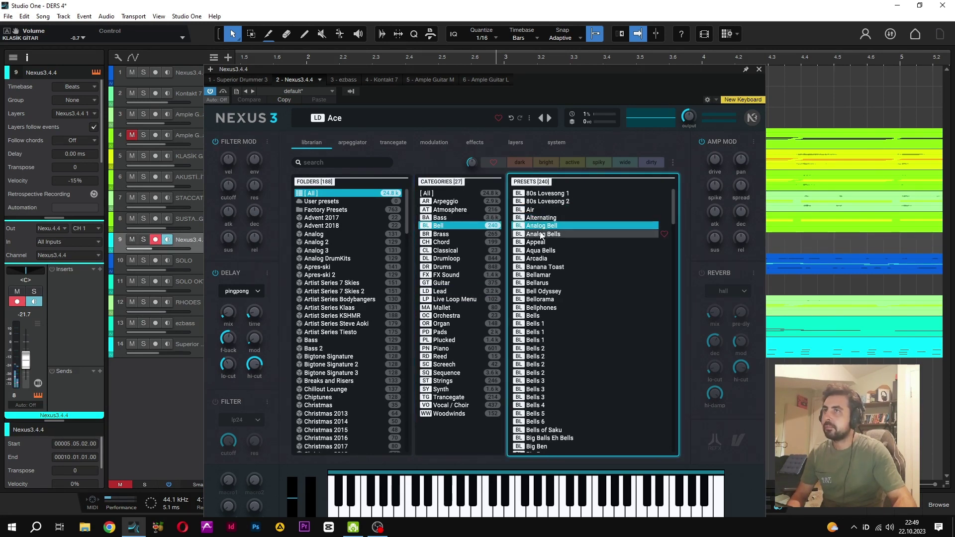
{"action": "left_click", "coordinate": [541, 234]}
{"action": "left_click", "coordinate": [541, 242]}
{"action": "left_click", "coordinate": [541, 250]}
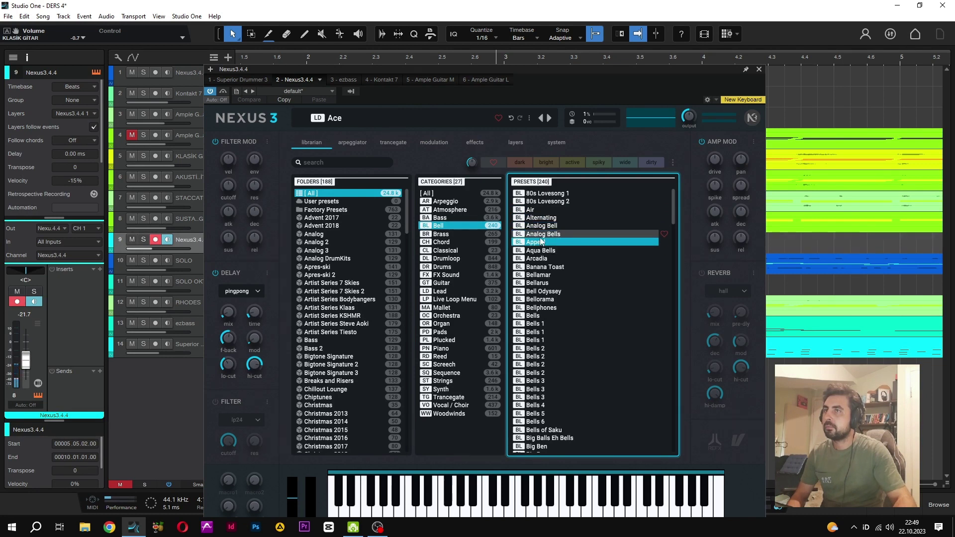
{"action": "left_click", "coordinate": [541, 291]}
{"action": "key", "text": "Up"}
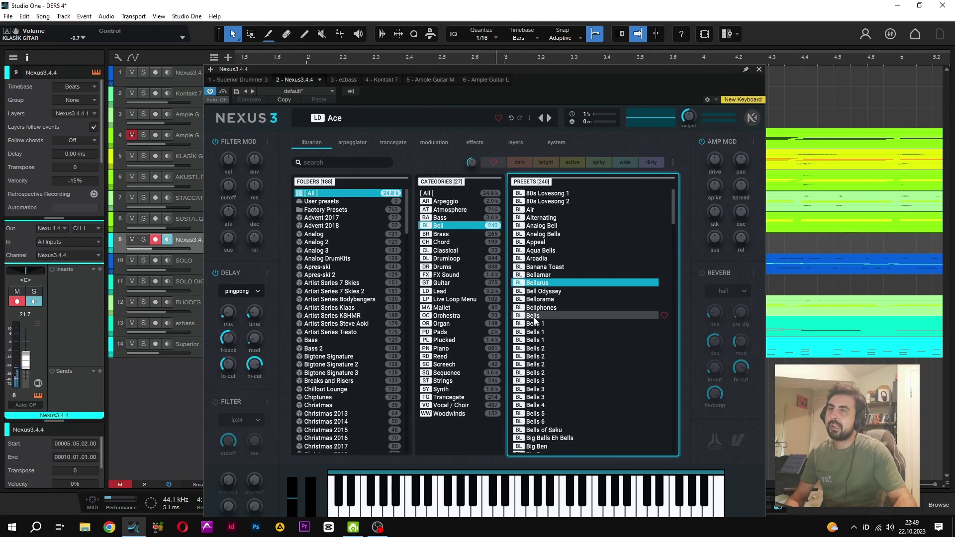
Go through the Bells and Bells 1 presets and select the third Bells 1 entry
{"action": "left_click", "coordinate": [534, 318]}
{"action": "left_click", "coordinate": [536, 323]}
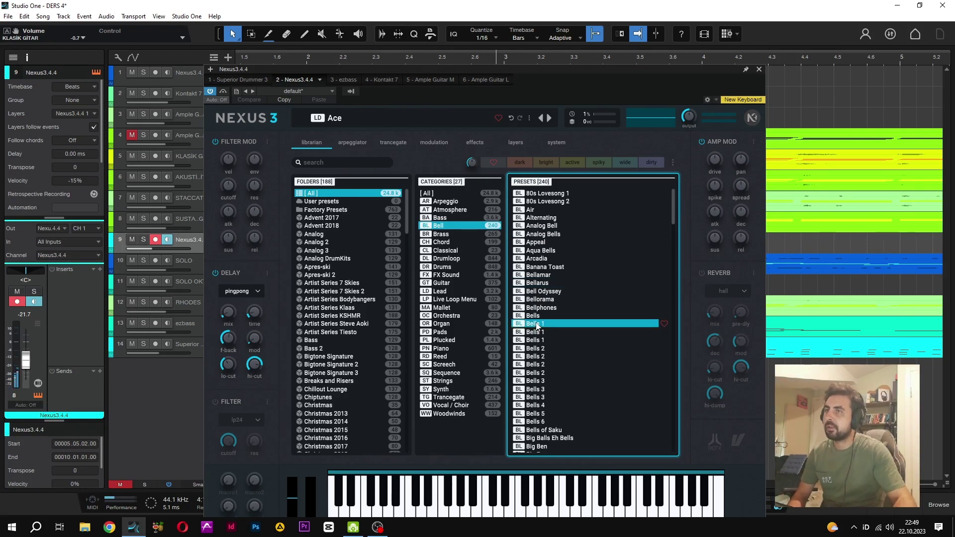
{"action": "left_click", "coordinate": [537, 331]}
{"action": "left_click", "coordinate": [539, 340]}
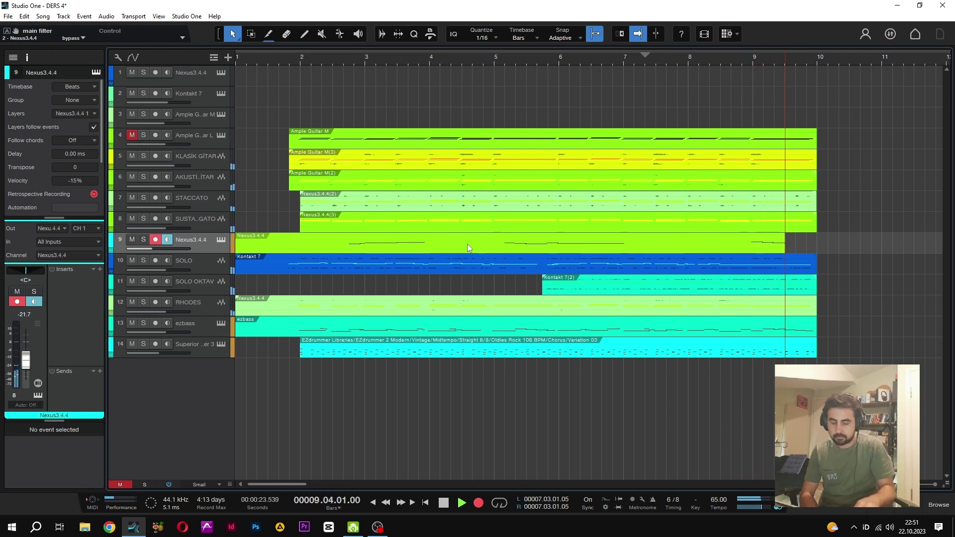
Stop recording and lengthen the last D3 note of the new Nexus clip past the start of bar 10, then close the note editor
{"action": "key", "text": "space"}
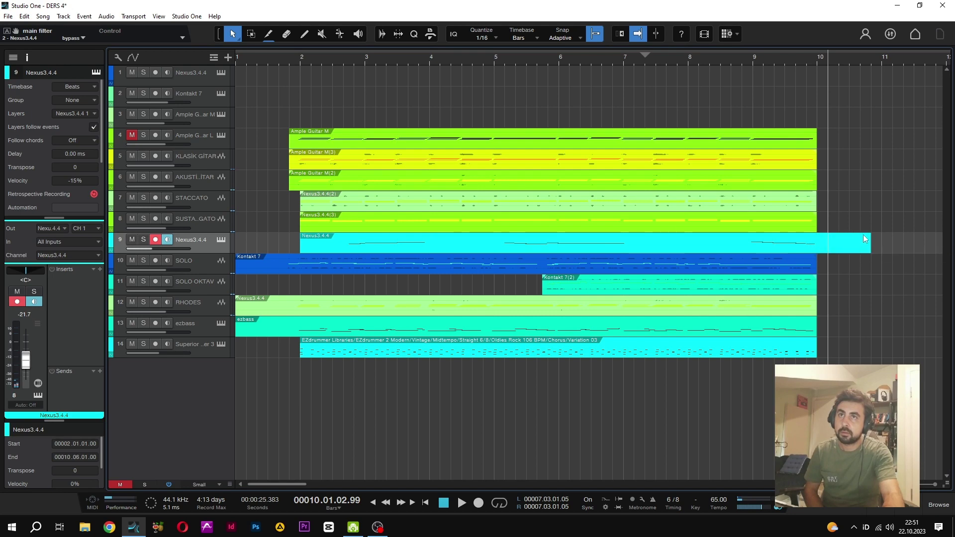
{"action": "double_click", "coordinate": [814, 246]}
{"action": "left_click", "coordinate": [786, 279]}
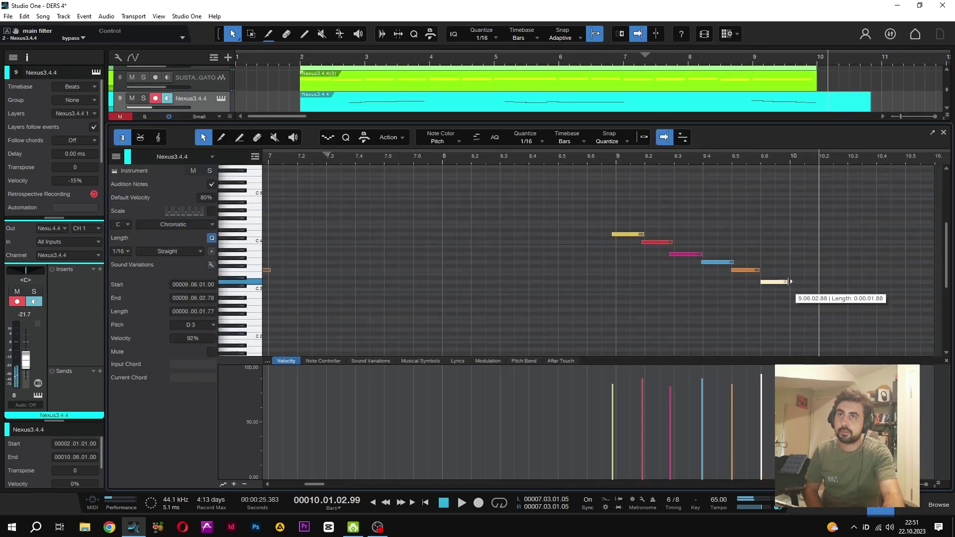
{"action": "left_click", "coordinate": [943, 135]}
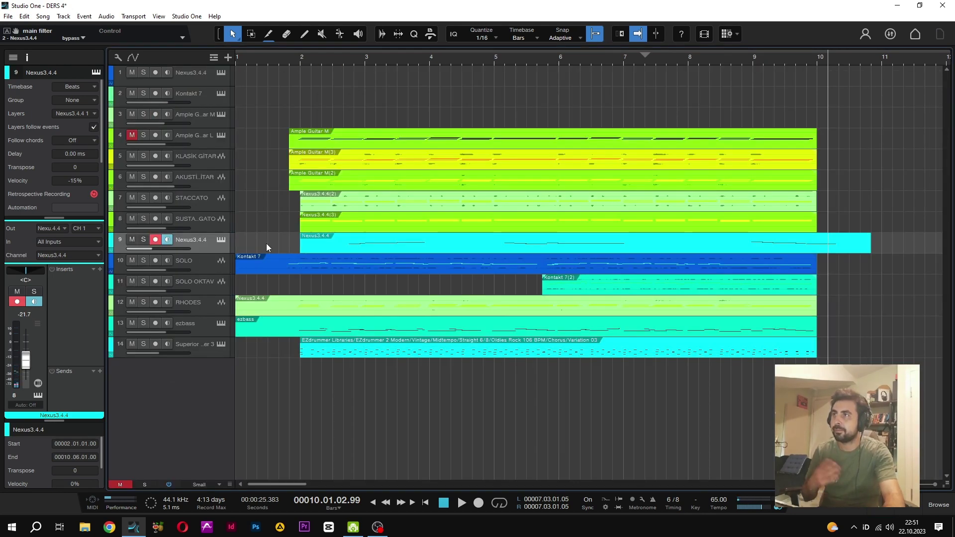
Play the arrangement briefly from bar 2 and raise the volume of Nexus track 9 to -9.8 dB
{"action": "left_click", "coordinate": [300, 62]}
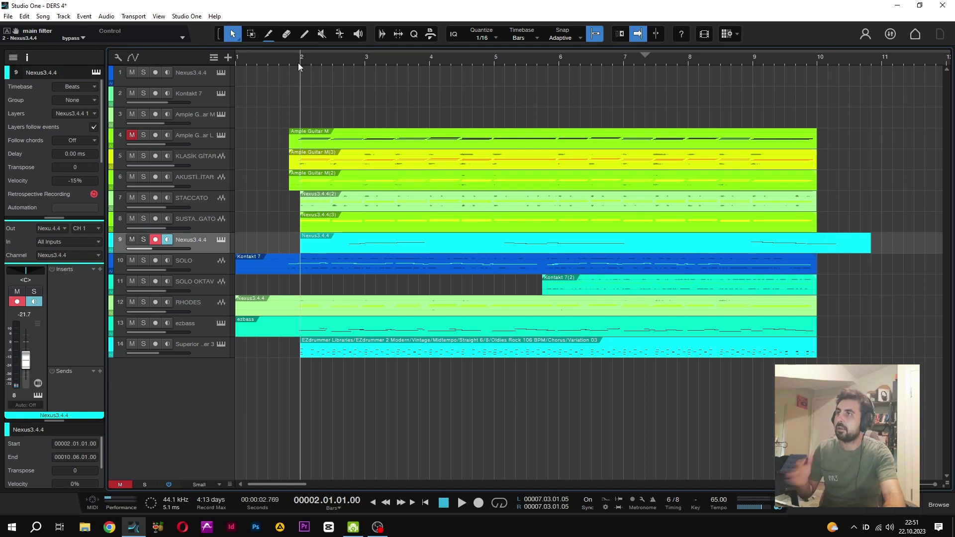
{"action": "key", "text": "space"}
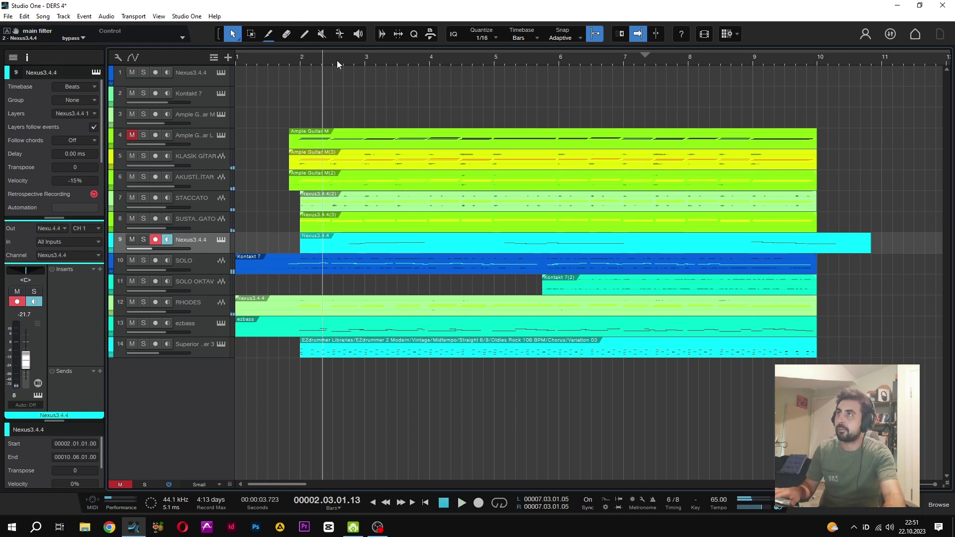
{"action": "key", "text": "space"}
{"action": "left_click_drag", "start_coordinate": [162, 249], "coordinate": [187, 234]}
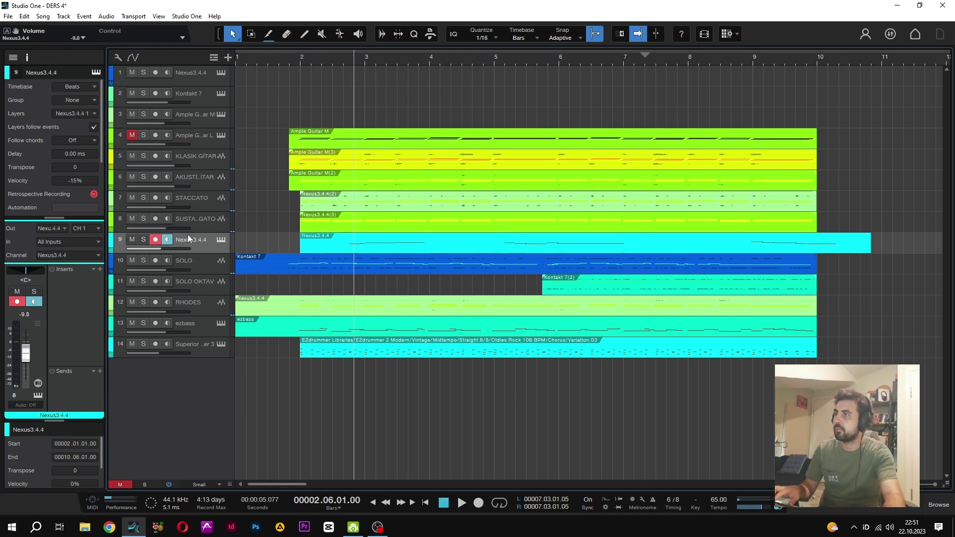
Play the arrangement, replay it from bar 2, and lower the volume of Nexus track 9 to -24.3 dB
{"action": "key", "text": "space"}
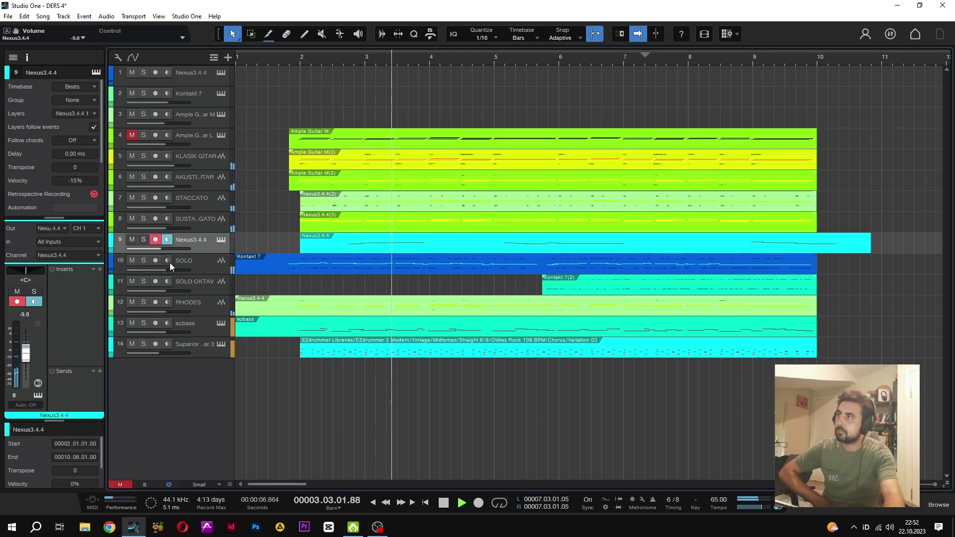
{"action": "left_click_drag", "start_coordinate": [179, 245], "coordinate": [172, 247]}
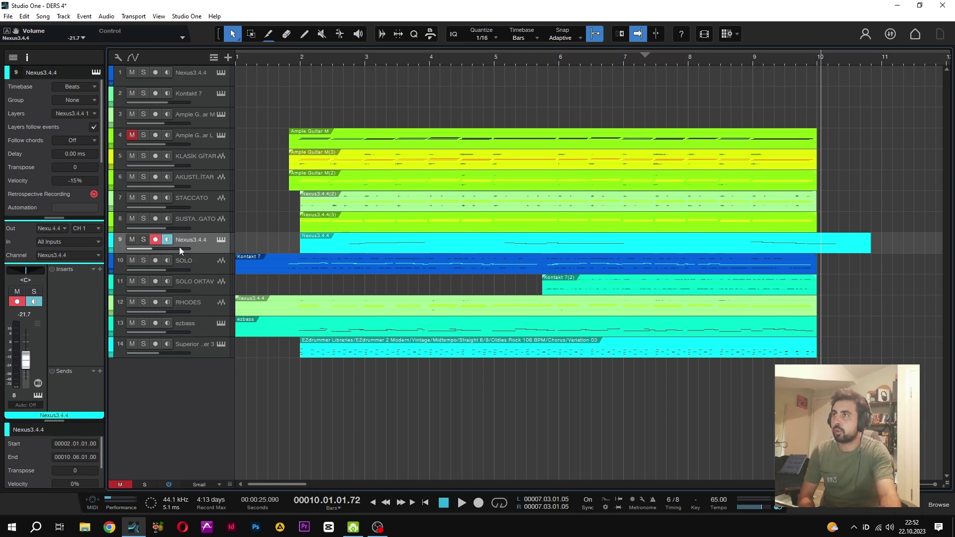
{"action": "left_click", "coordinate": [300, 62]}
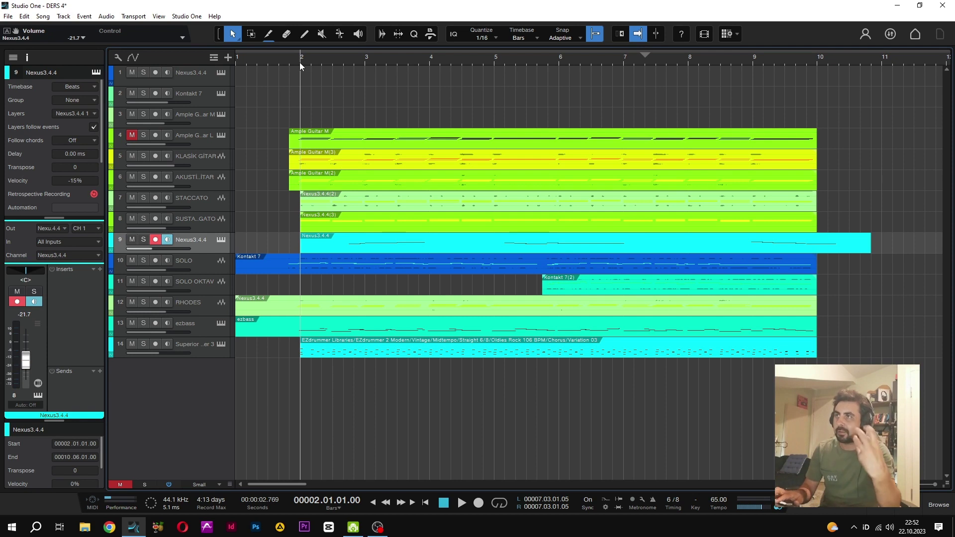
{"action": "key", "text": "space"}
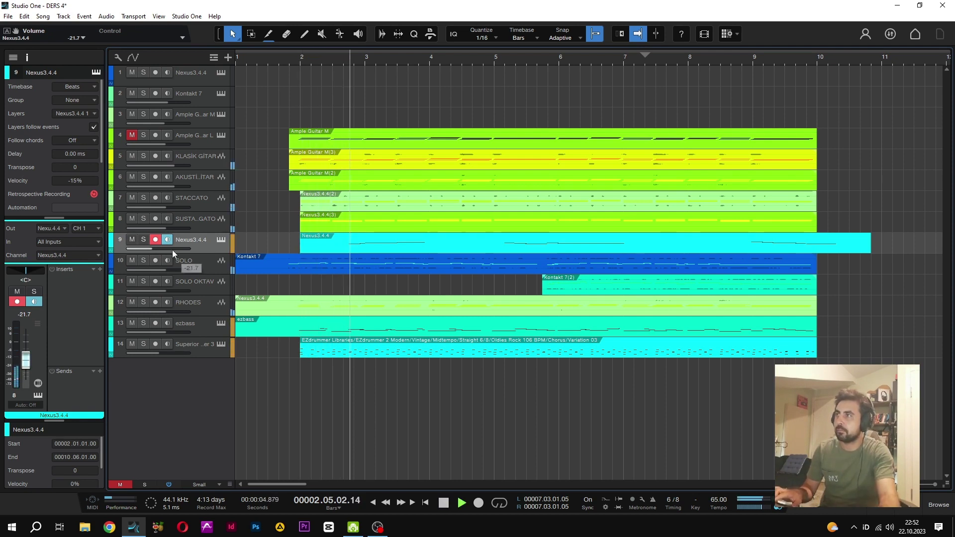
{"action": "left_click_drag", "start_coordinate": [172, 250], "coordinate": [169, 250]}
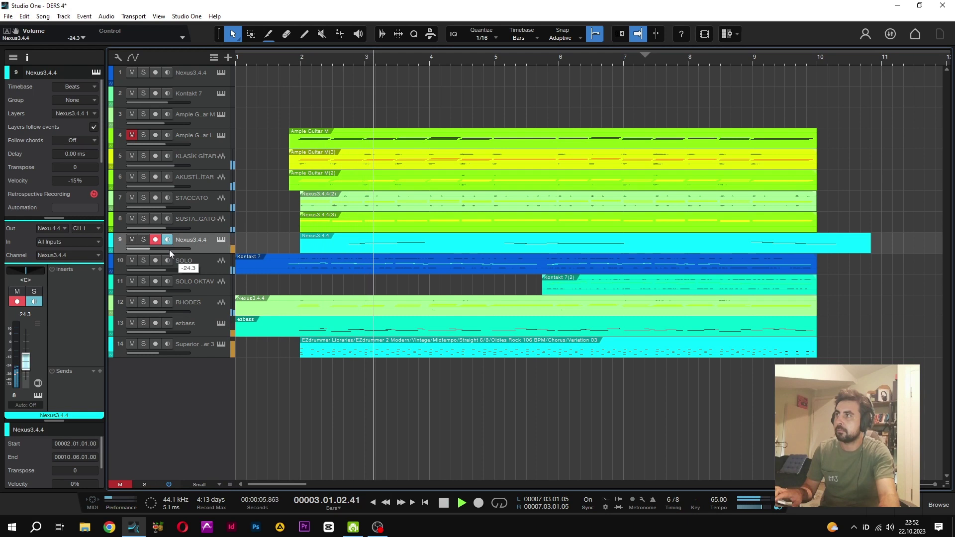
Play the arrangement from late in bar 2 past bar 6 to check the Nexus track 9 level
{"action": "left_click", "coordinate": [349, 62]}
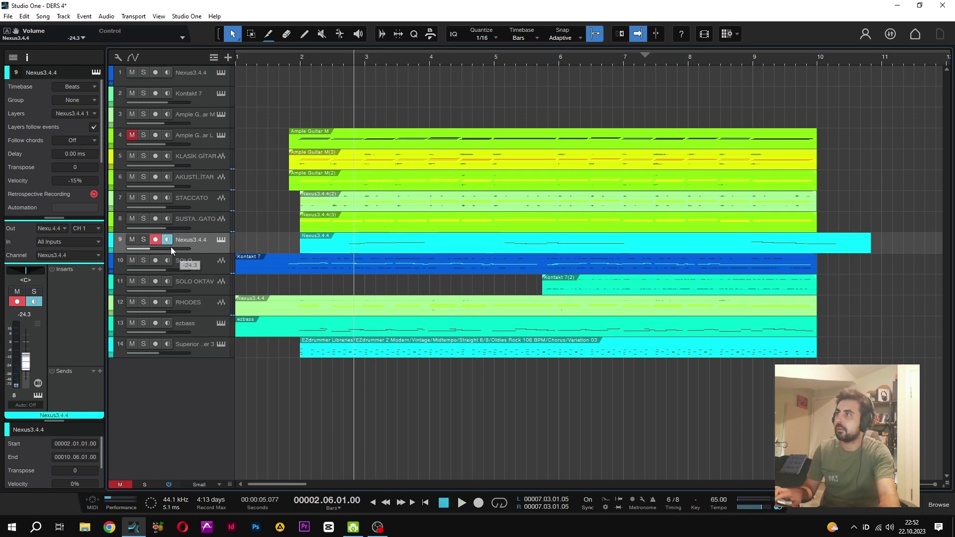
{"action": "key", "text": "space"}
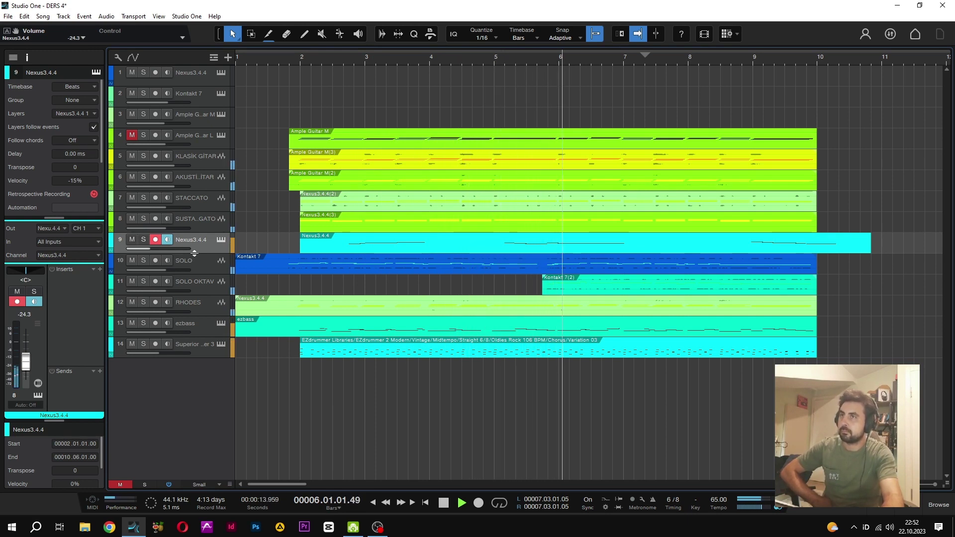
{"action": "key", "text": "space"}
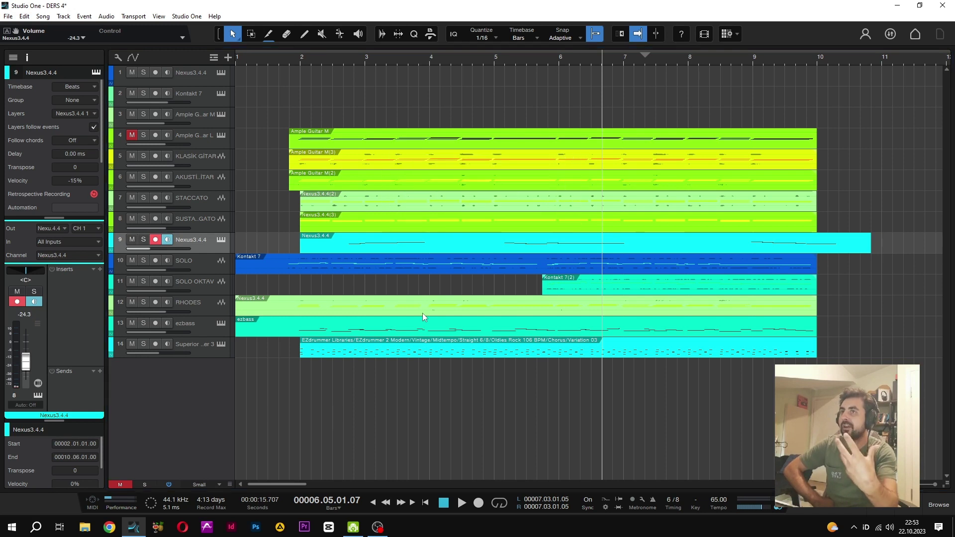
Set the playhead to 1.06.01.00, show the instrument browser and open the Kontakt 7 instrument of track 2
{"action": "left_click", "coordinate": [288, 57]}
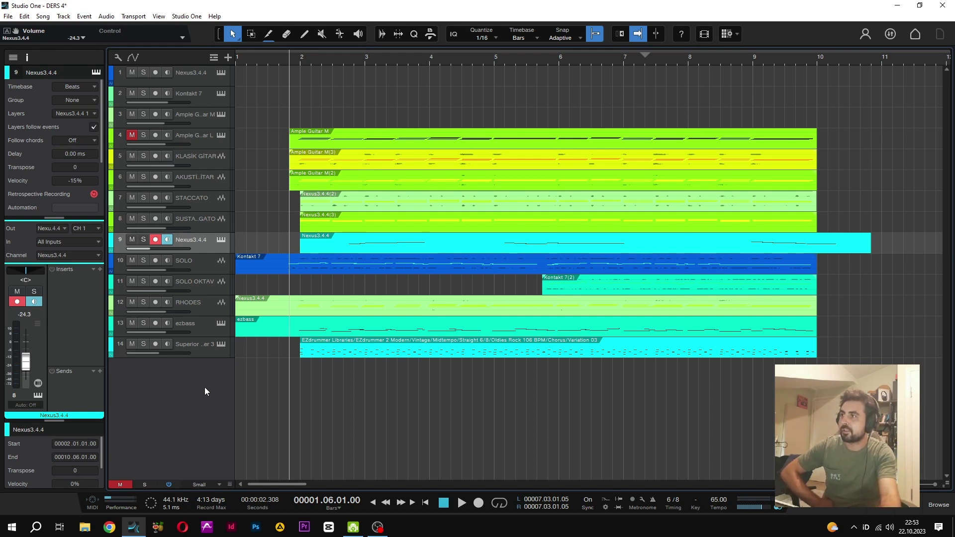
{"action": "left_click", "coordinate": [947, 508]}
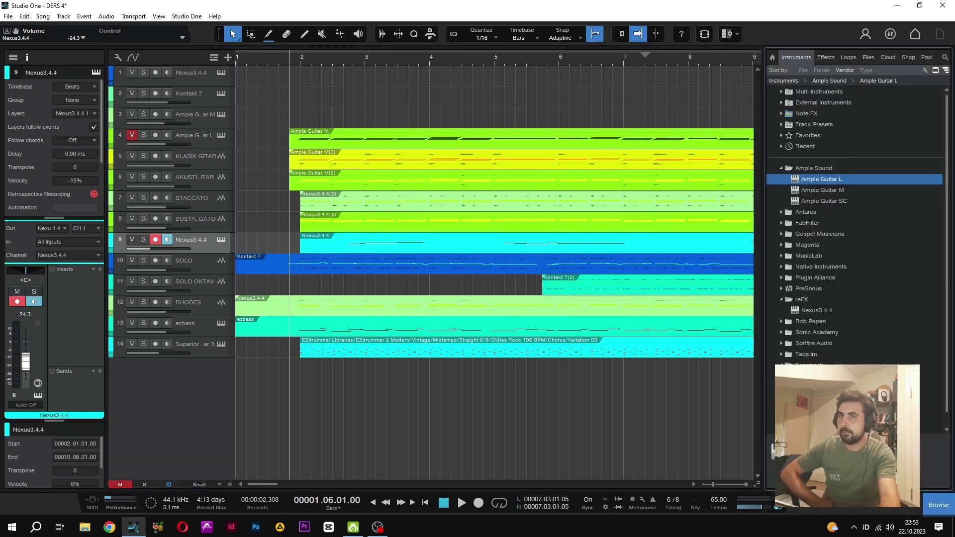
{"action": "left_click", "coordinate": [220, 93]}
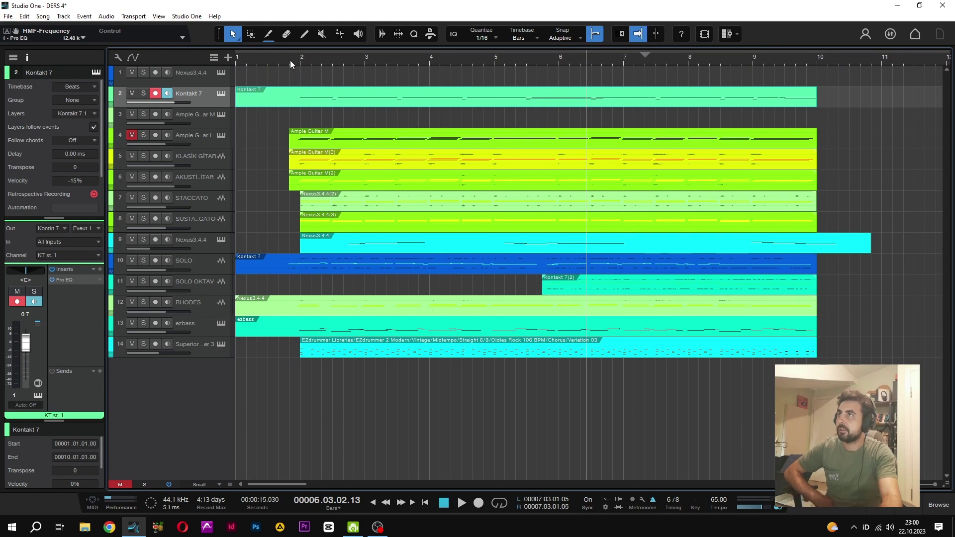
Play the arrangement from the last beat of bar 1 into bar 6 to check the Kontakt 7 part
{"action": "left_click", "coordinate": [288, 61]}
{"action": "key", "text": "space"}
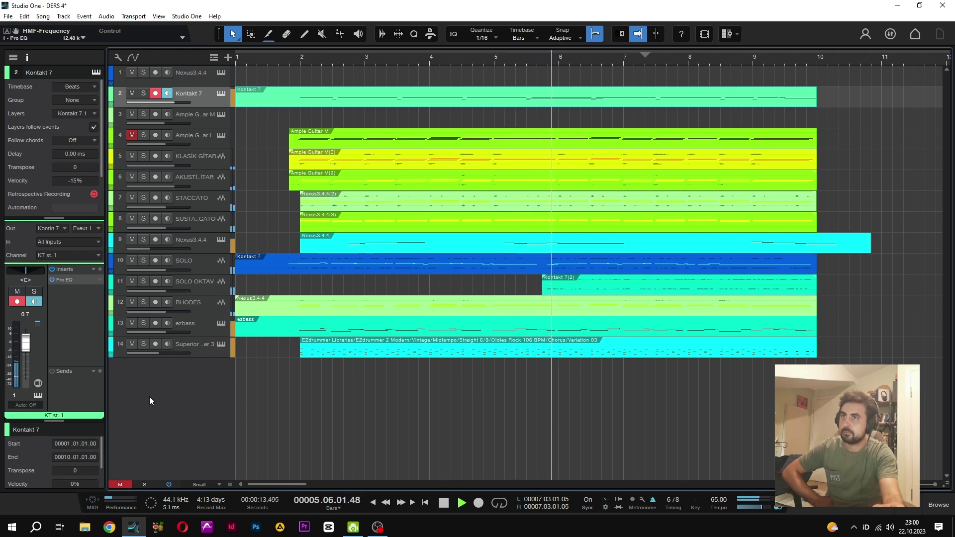
{"action": "key", "text": "space"}
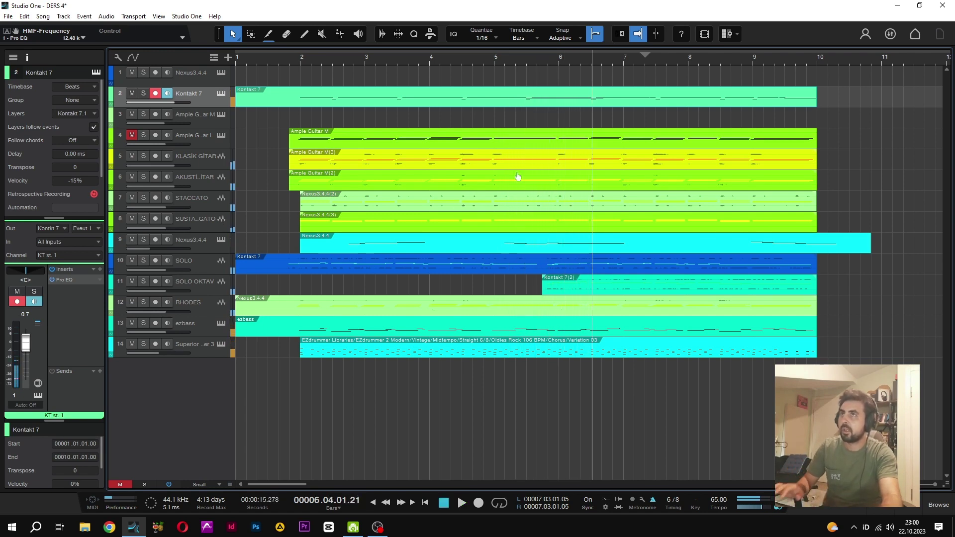
Delete the long A#2 note starting at 5.04.01.00 in the Kontakt 7 clip and close the note editor
{"action": "double_click", "coordinate": [563, 94]}
{"action": "left_click", "coordinate": [547, 300]}
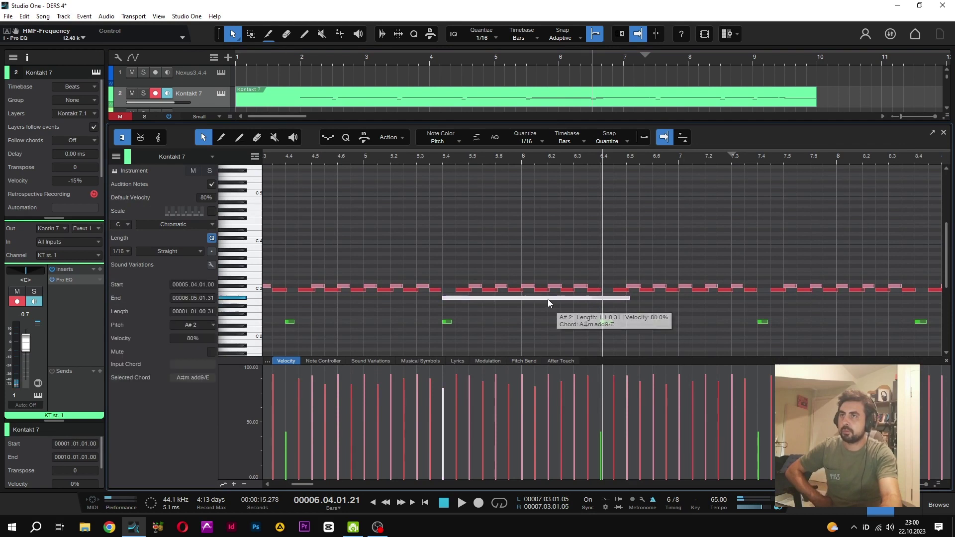
{"action": "key", "text": "Delete"}
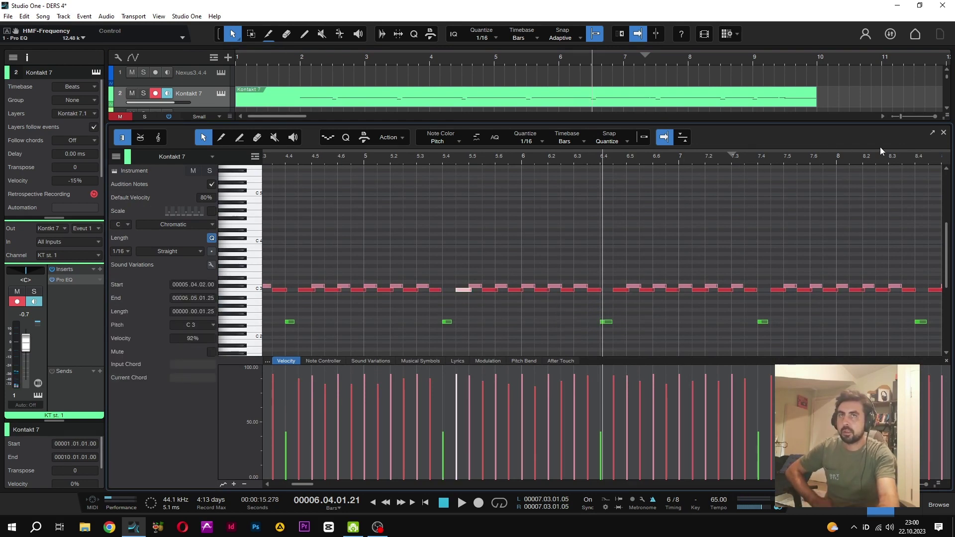
{"action": "left_click", "coordinate": [943, 133]}
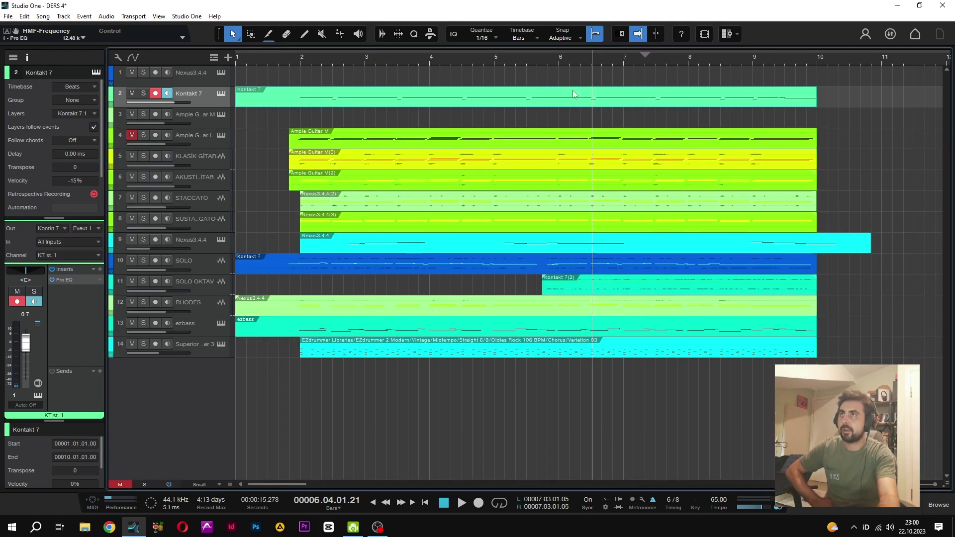
Play the arrangement from the middle of bar 5 and raise the volume of the ezbass track to -3.7 dB
{"action": "left_click", "coordinate": [526, 56]}
{"action": "key", "text": "space"}
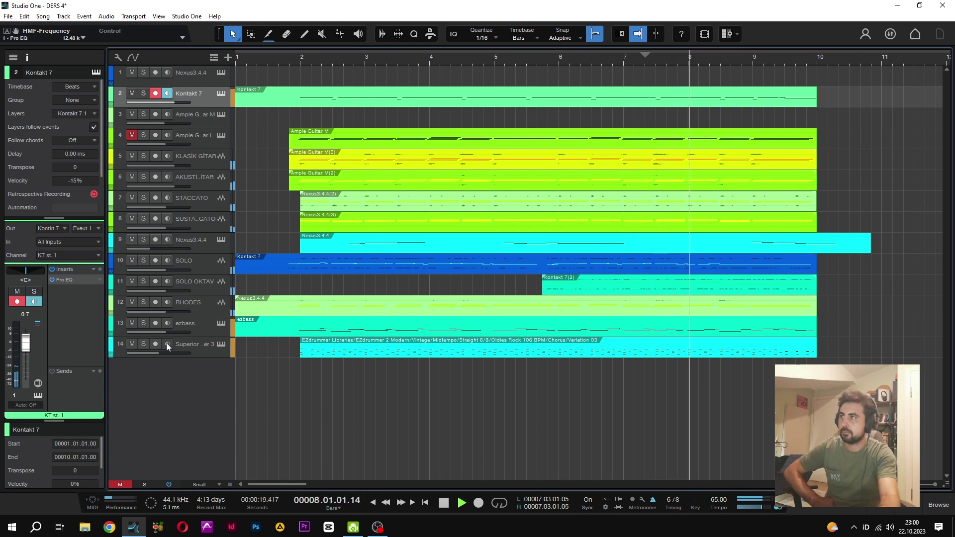
{"action": "mouse_move", "coordinate": [176, 332]}
{"action": "scroll", "coordinate": [176, 332], "scroll_direction": "up", "scroll_amount": 2}
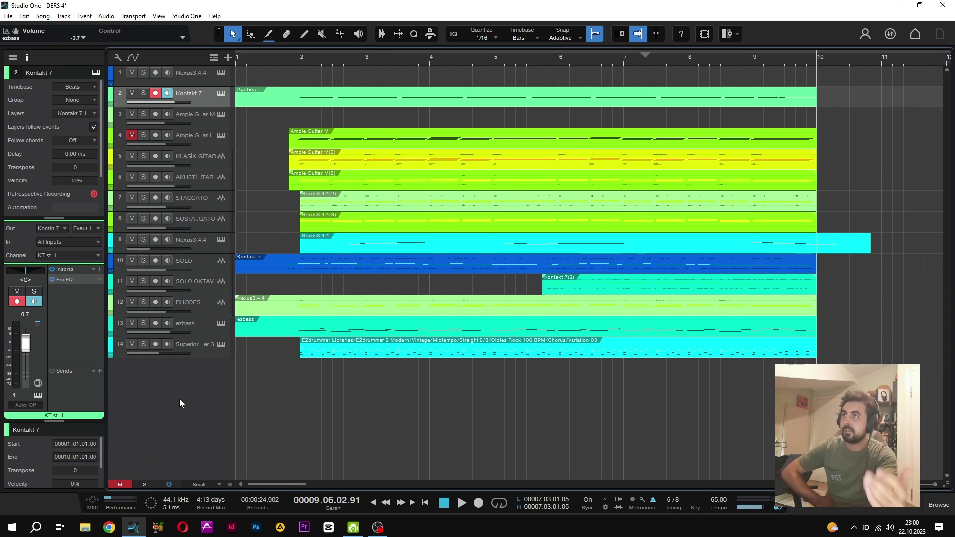
Copy the classical guitar clip up to the Ample Guitar M track as a restored note part, and delete the copy
{"action": "left_click", "coordinate": [213, 139]}
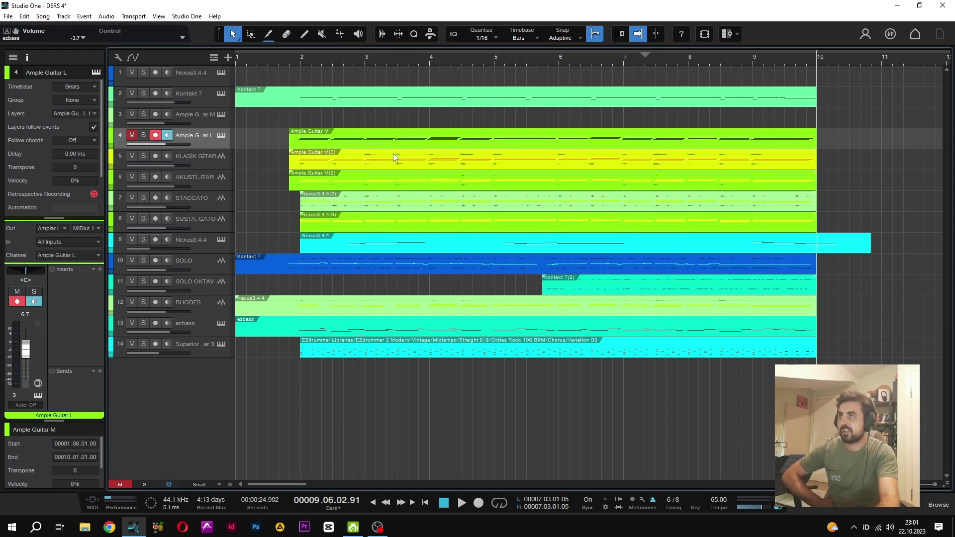
{"action": "left_click", "coordinate": [336, 231]}
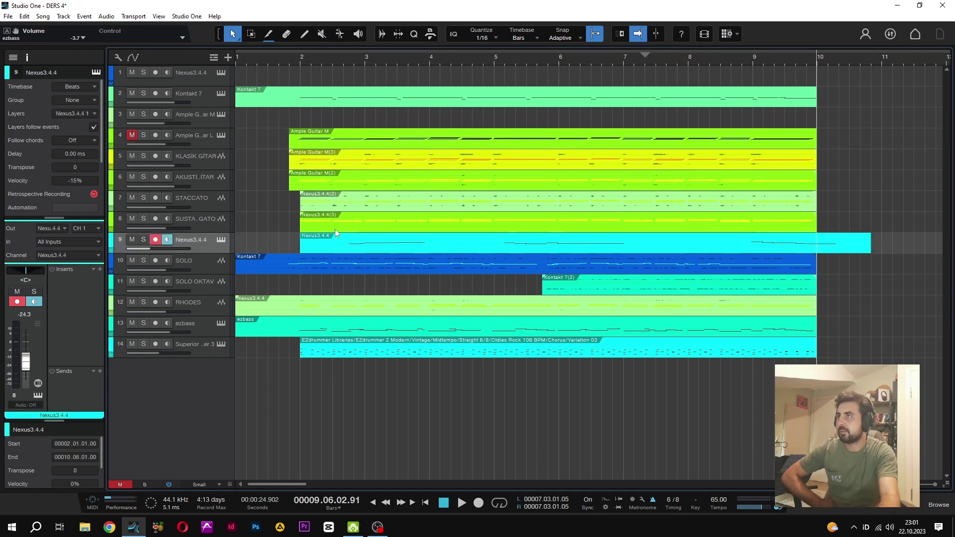
{"action": "left_click", "coordinate": [327, 219]}
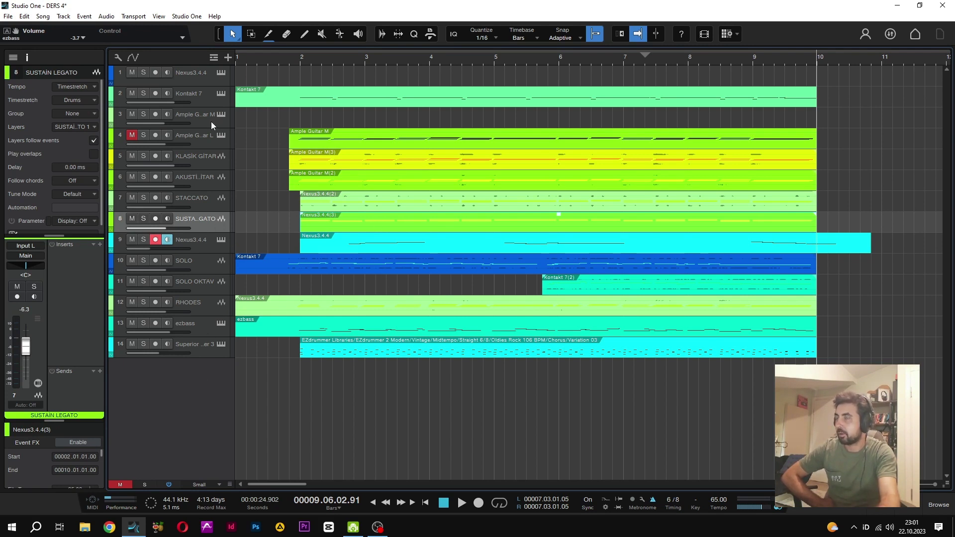
{"action": "left_click", "coordinate": [384, 142]}
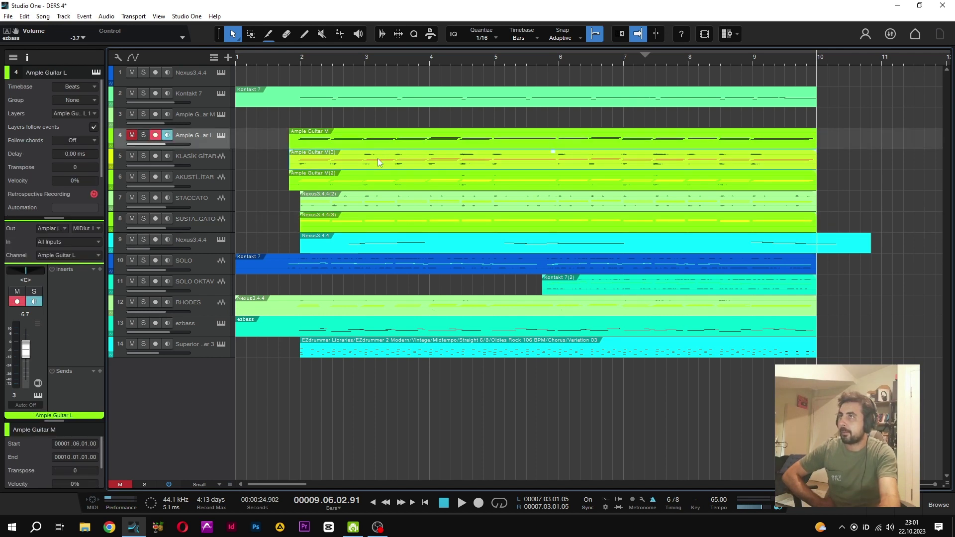
{"action": "left_click_drag", "start_coordinate": [377, 158], "coordinate": [377, 118]}
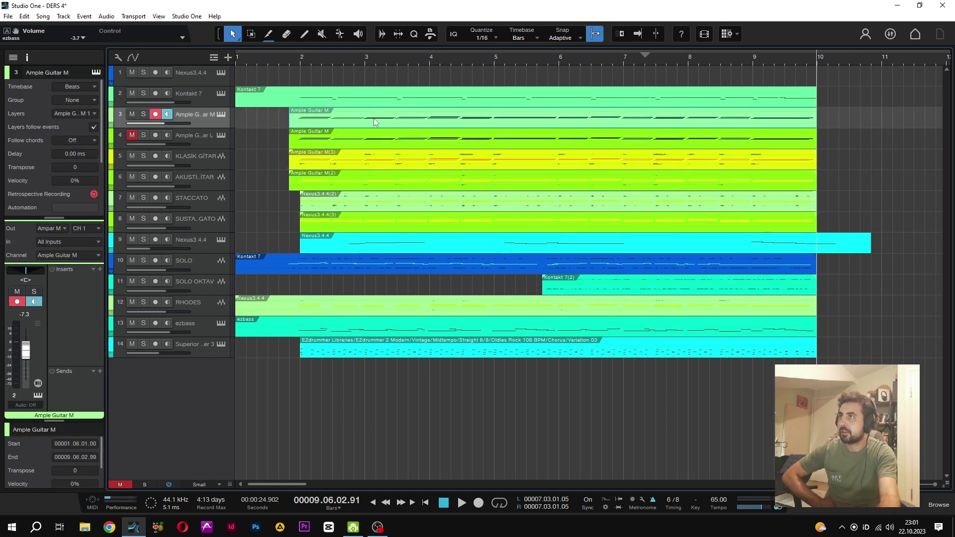
{"action": "key", "text": "Delete"}
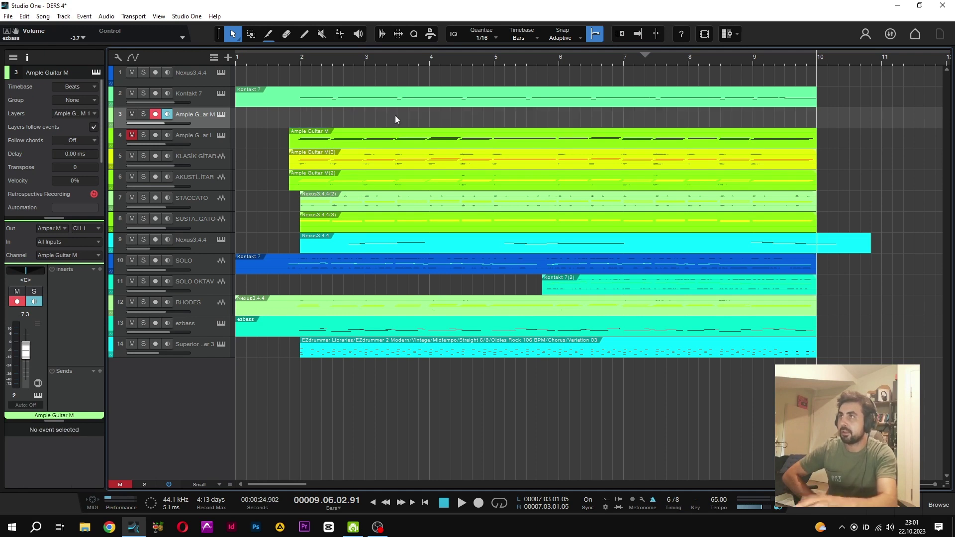
Copy the acoustic guitar clip onto the Ample Guitar M track and delete that copy
{"action": "left_click", "coordinate": [389, 183]}
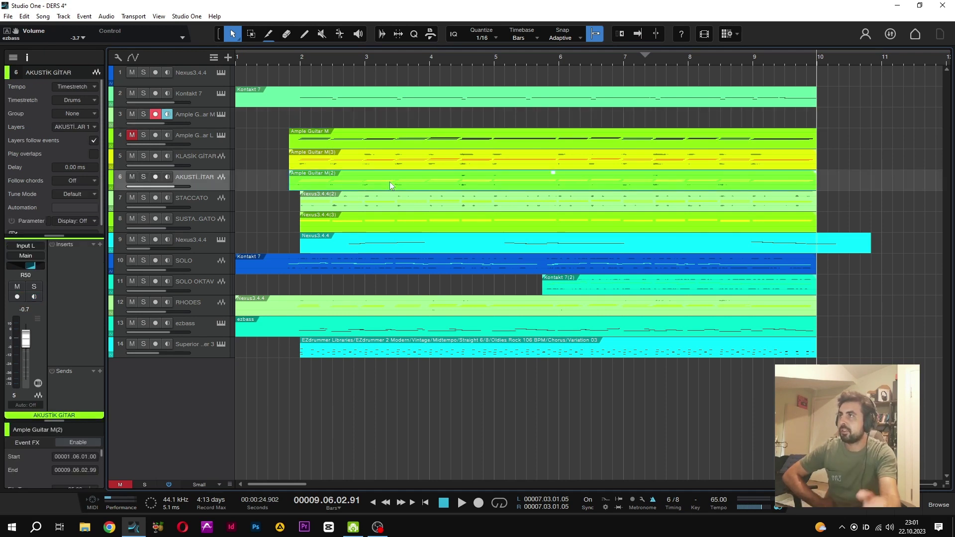
{"action": "left_click_drag", "start_coordinate": [390, 141], "coordinate": [389, 126]}
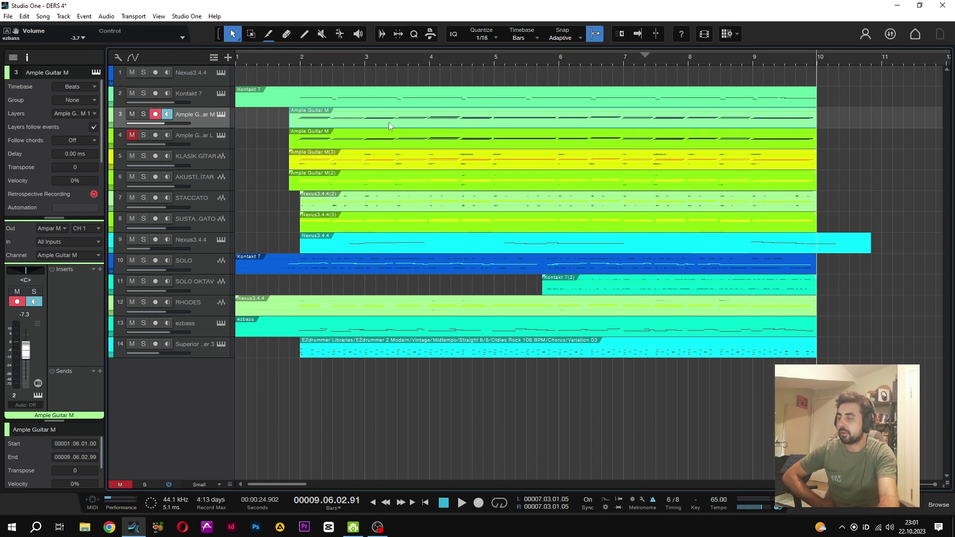
{"action": "key", "text": "Delete"}
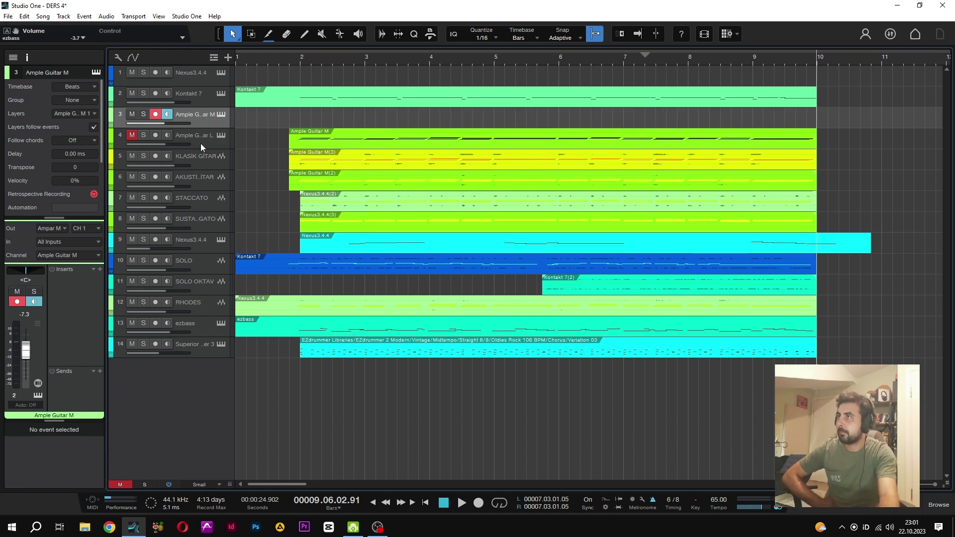
Open the Nexus instrument of track 9 and move its window aside to view the selected bell preset beside the arrangement
{"action": "left_click", "coordinate": [205, 241]}
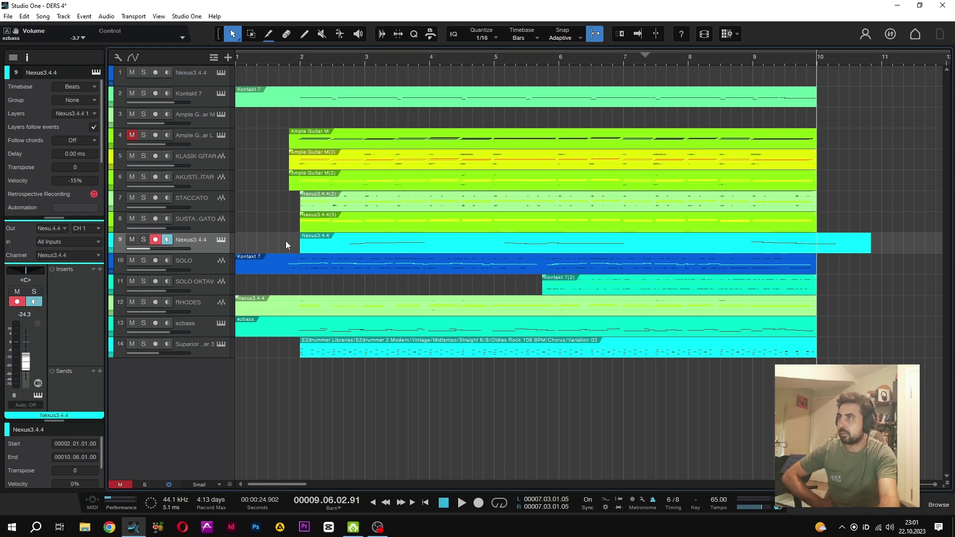
{"action": "double_click", "coordinate": [394, 244]}
{"action": "left_click_drag", "start_coordinate": [488, 71], "coordinate": [780, 40]}
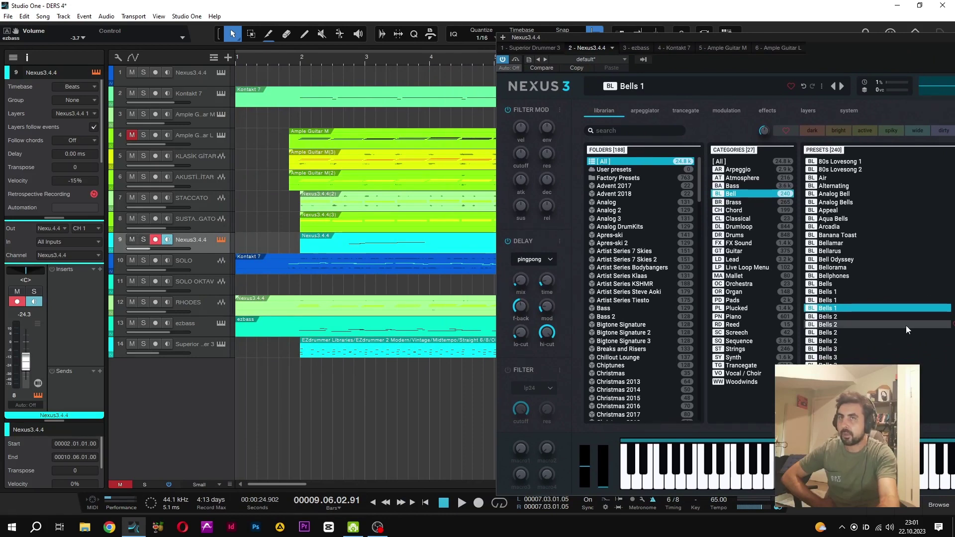
Rename the rendered clip on the sustain legato track as "BELL/BELLS1 4"
{"action": "right_click", "coordinate": [308, 215]}
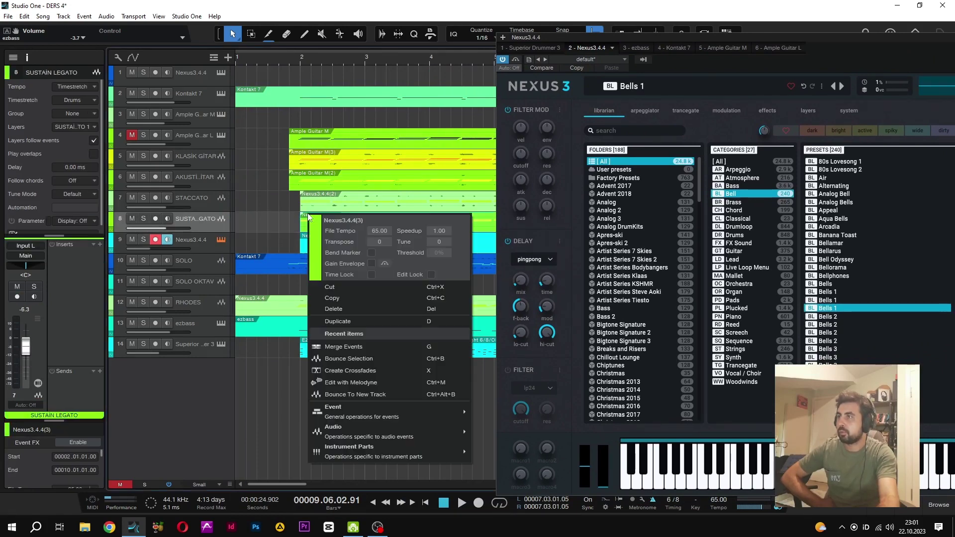
{"action": "left_click", "coordinate": [351, 221]}
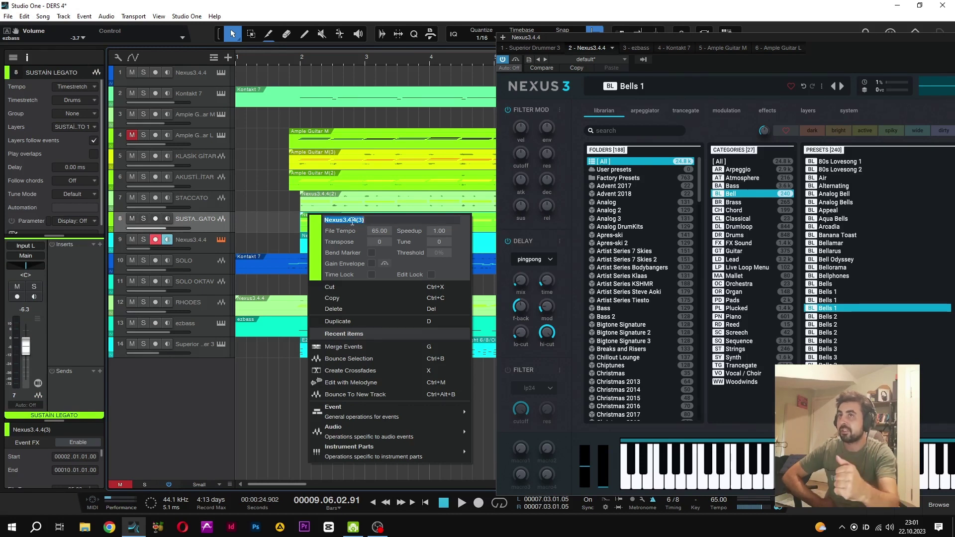
{"action": "type", "text": "BE"}
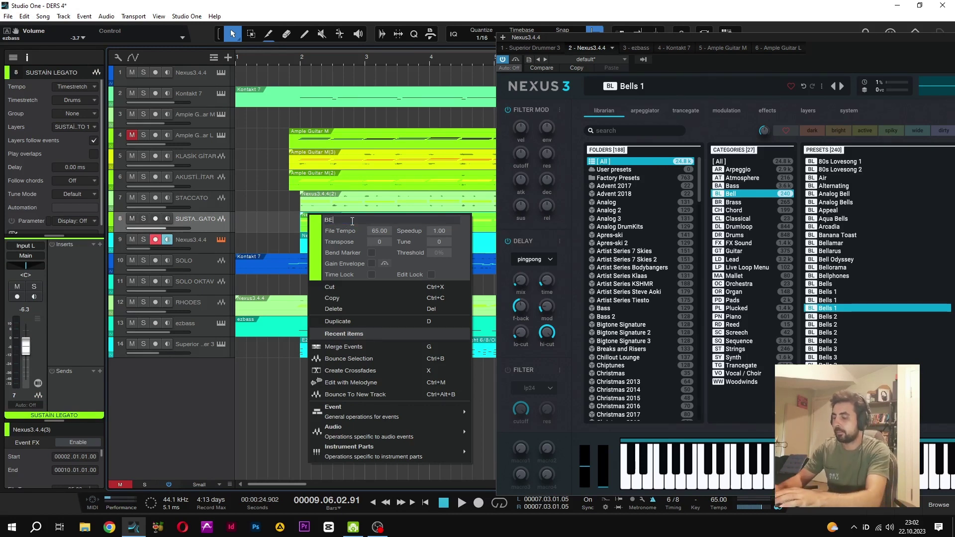
{"action": "type", "text": "LL/"}
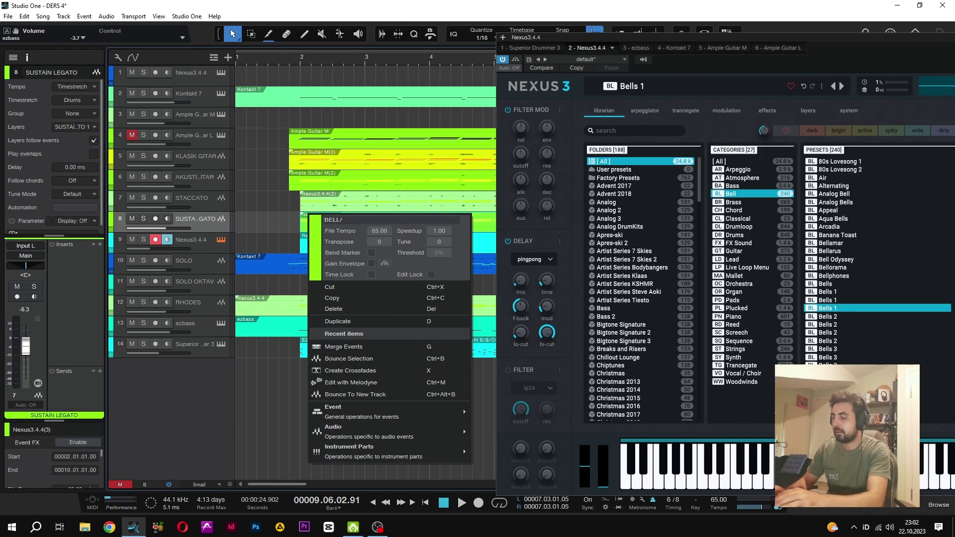
{"action": "type", "text": "BELLS1"}
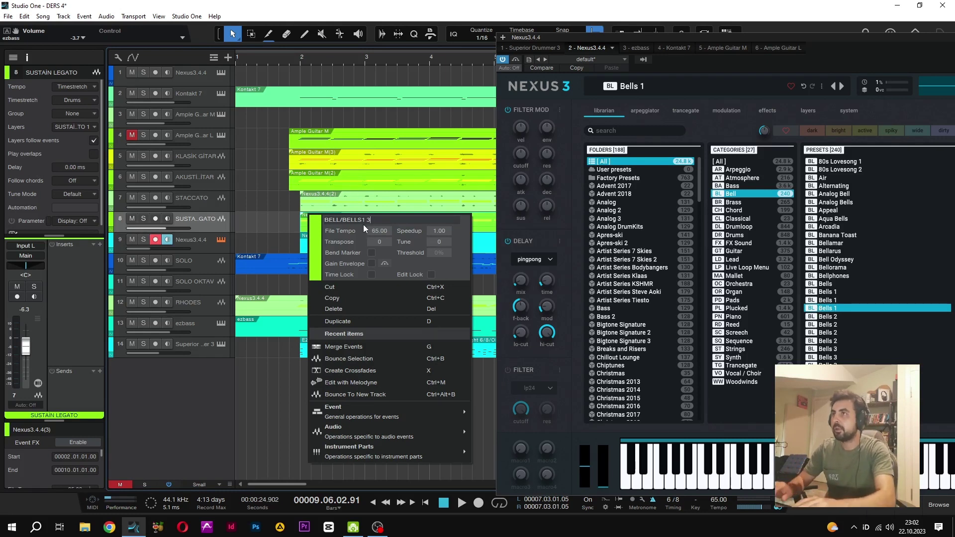
{"action": "key", "text": "BackSpace"}
{"action": "type", "text": "4"}
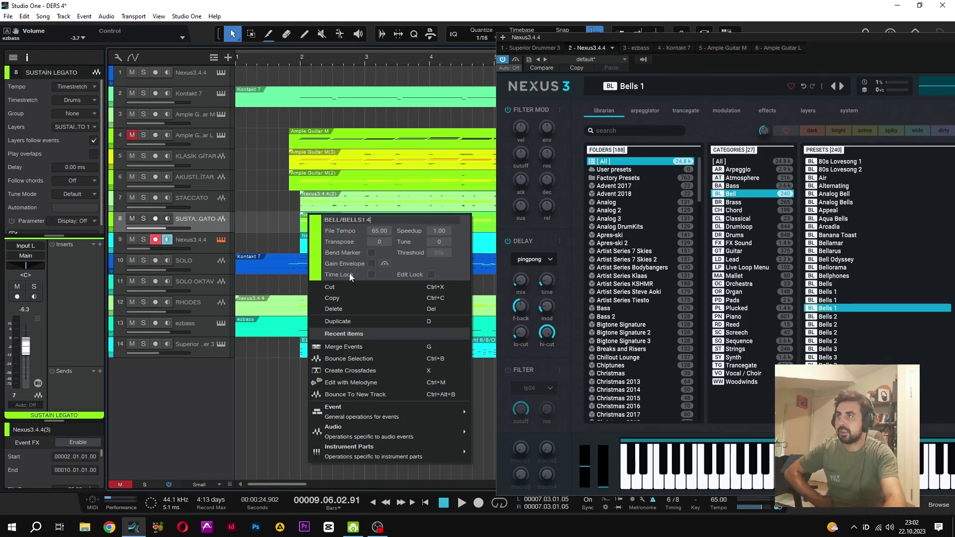
{"action": "key", "text": "Return"}
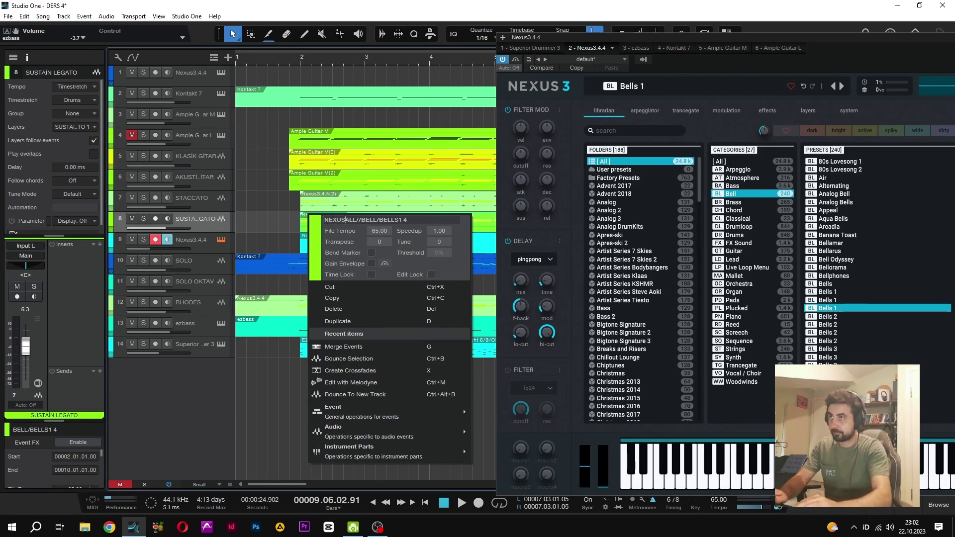
Extend the sustain legato clip's name to "NEXUS/ALL//BELL/BELLS1 4", and undo both renames of that clip
{"action": "type", "text": "/"}
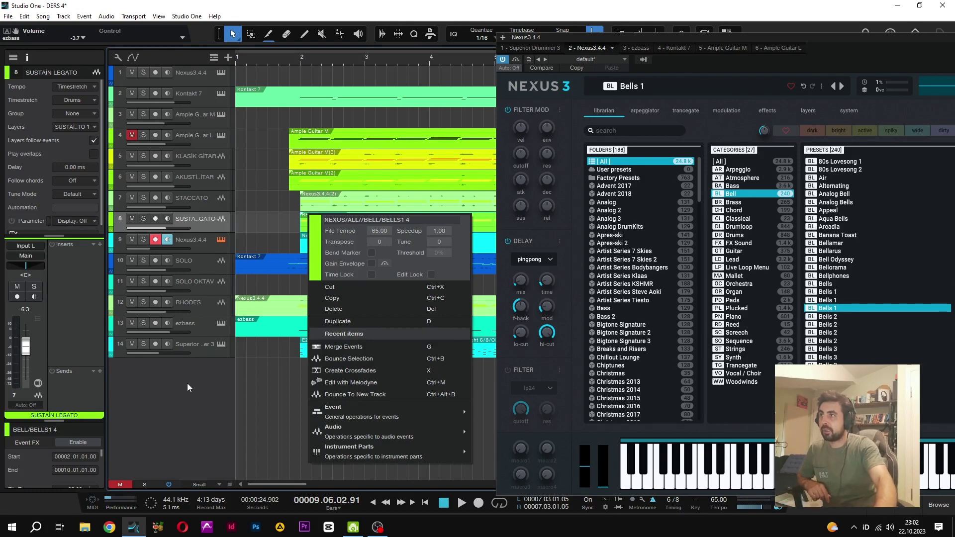
{"action": "key", "text": "Return"}
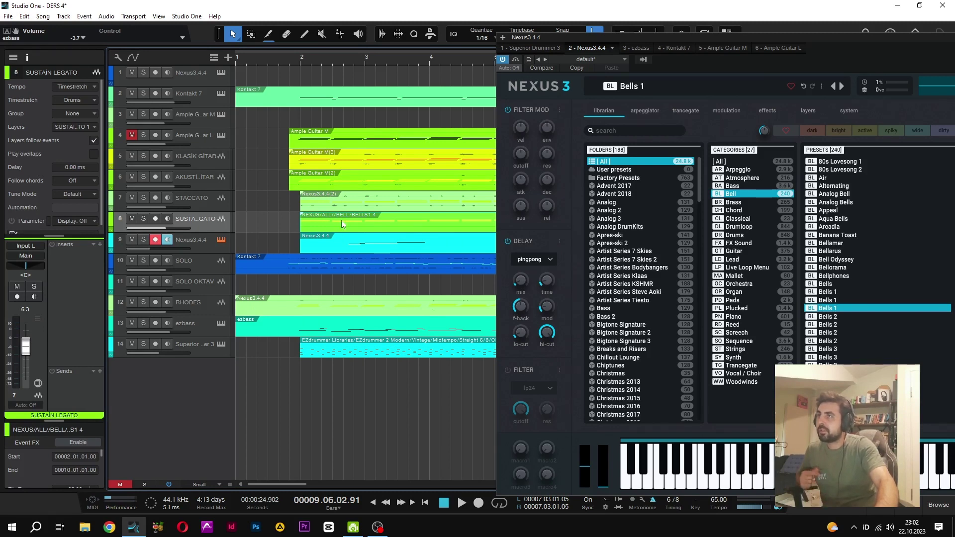
{"action": "key", "text": "ctrl+z"}
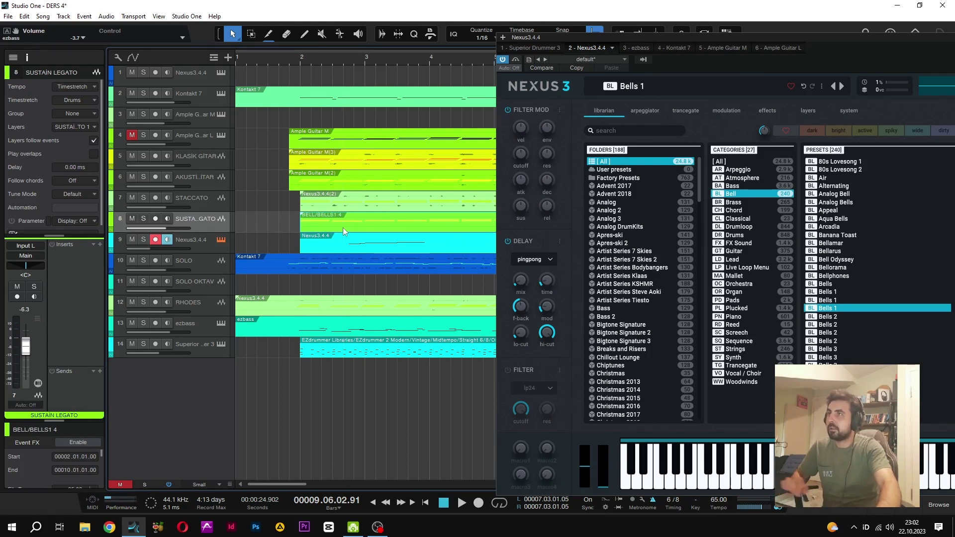
{"action": "key", "text": "ctrl+z"}
Select the Nexus note part on track 9, and move the Nexus instrument window back into view and close it
{"action": "left_click", "coordinate": [325, 237]}
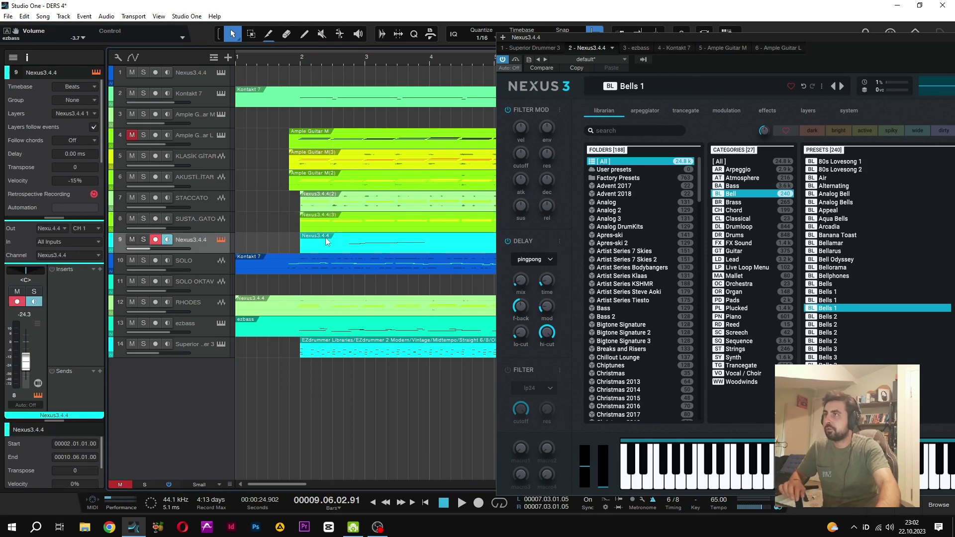
{"action": "left_click_drag", "start_coordinate": [873, 40], "coordinate": [575, 39]}
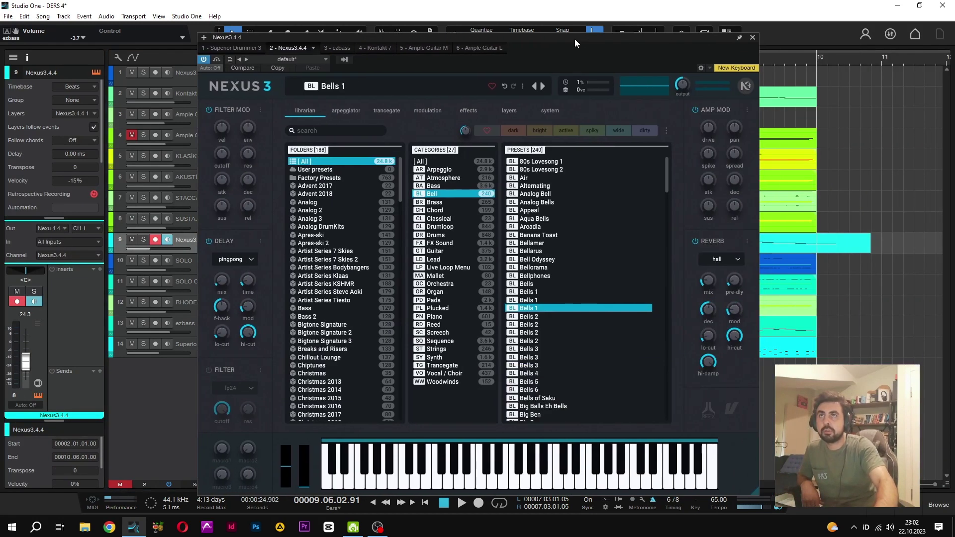
{"action": "left_click", "coordinate": [753, 37]}
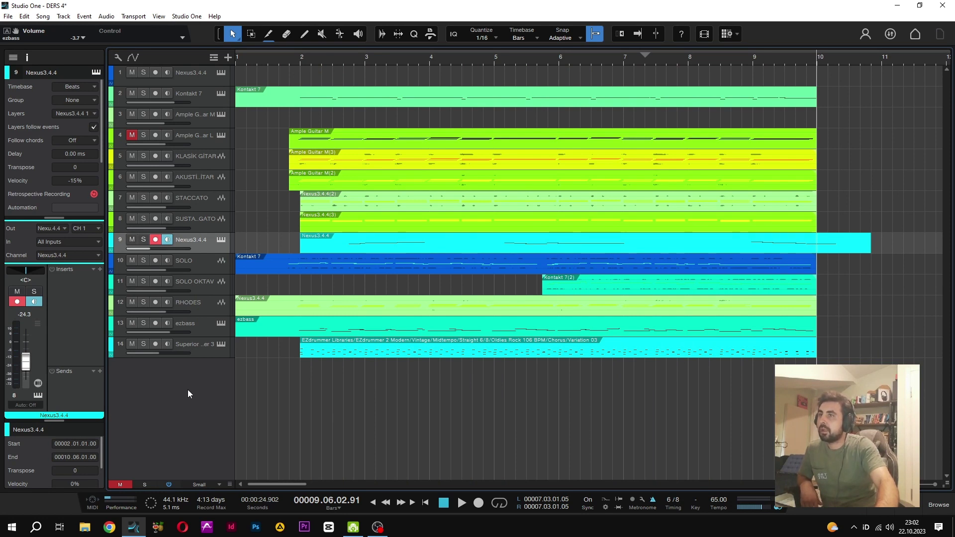
Select the rendered audio clips across the tracks, and reduce the selection to the clip on the SOLO track
{"action": "left_click_drag", "start_coordinate": [266, 73], "coordinate": [844, 364]}
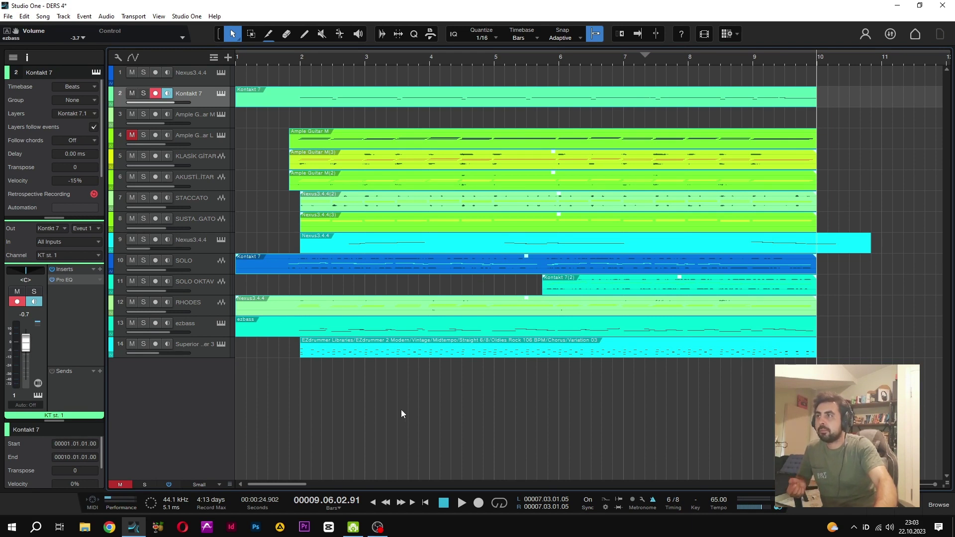
{"action": "left_click", "coordinate": [457, 400]}
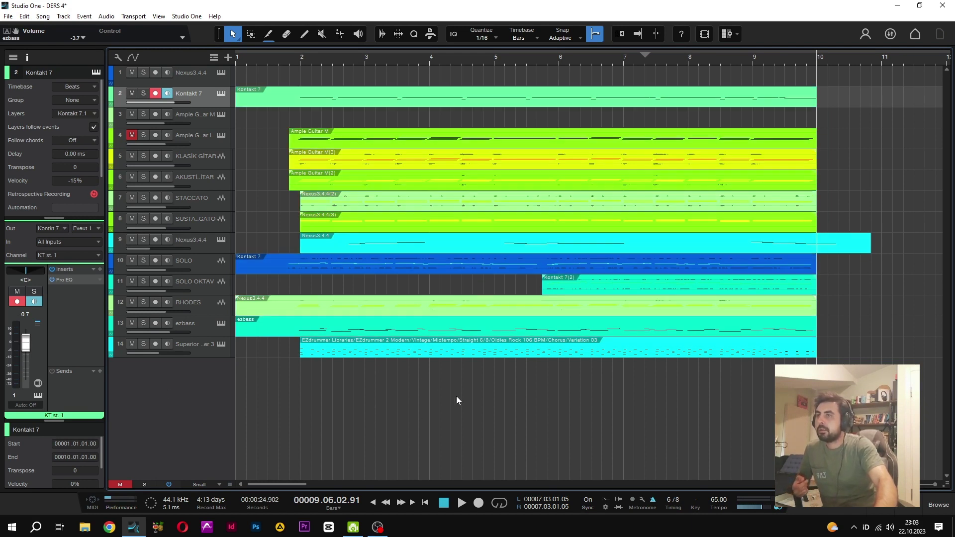
{"action": "left_click", "coordinate": [377, 273]}
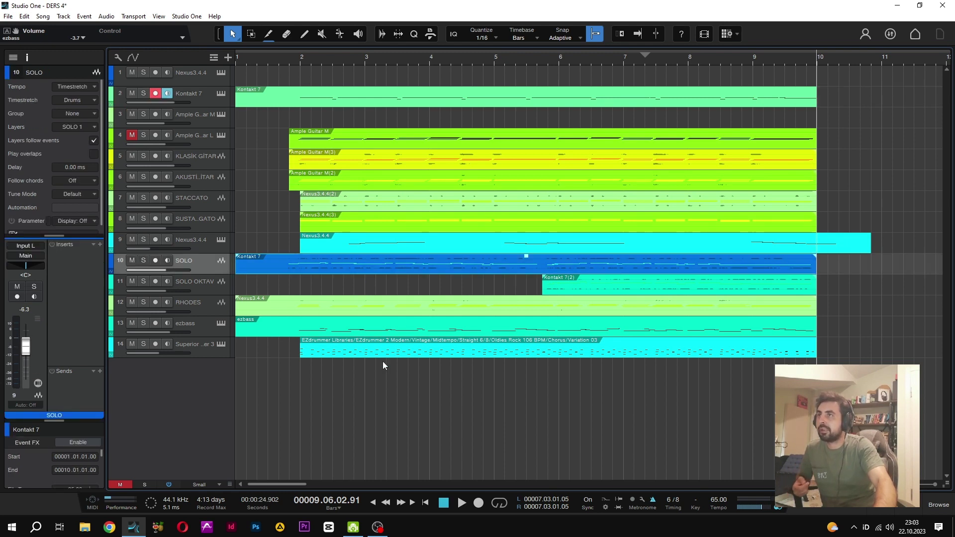